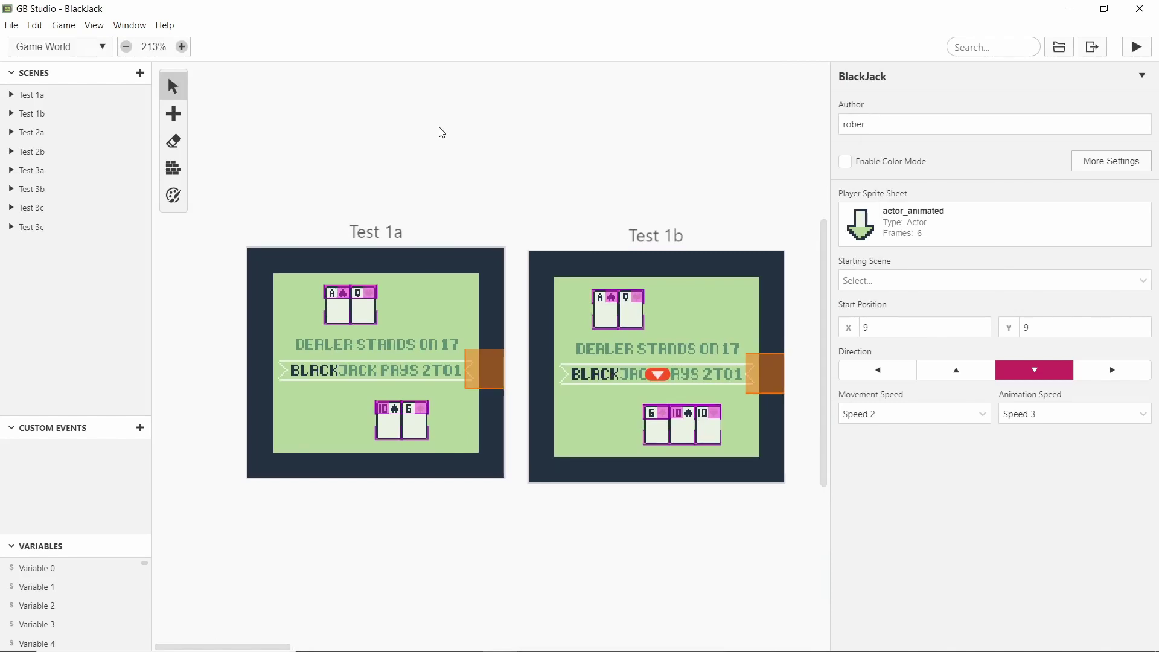
# Put away the running game preview and bring Test 1a back into view
pyautogui.hscroll(10, 480, 196)
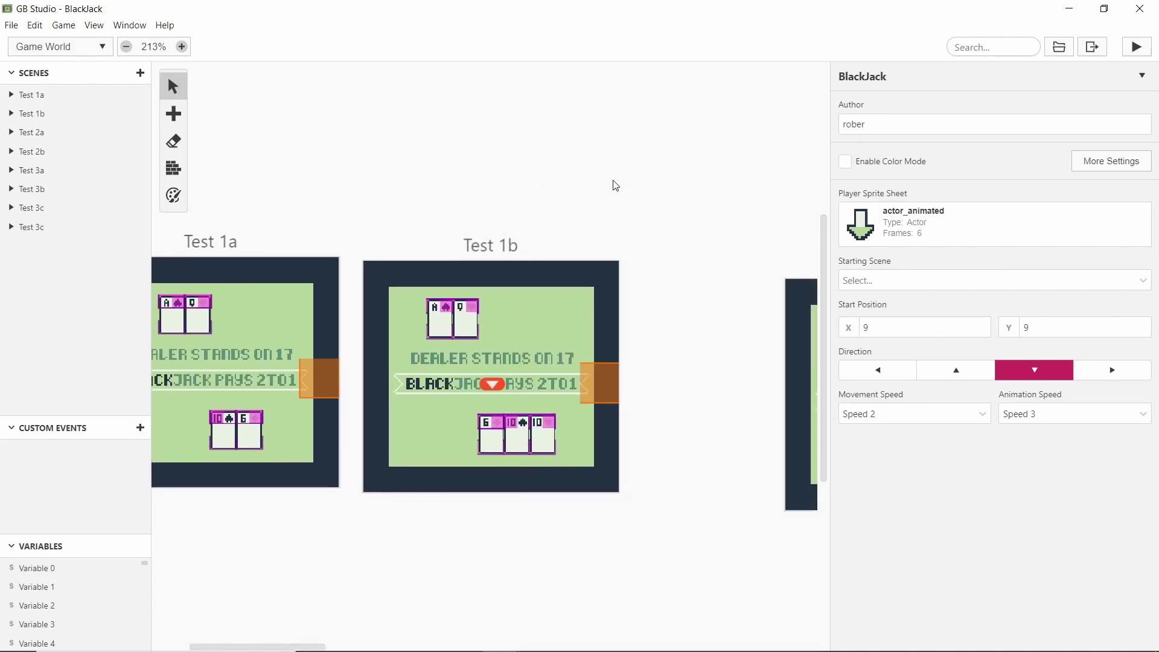
pyautogui.hscroll(4, 513, 194)
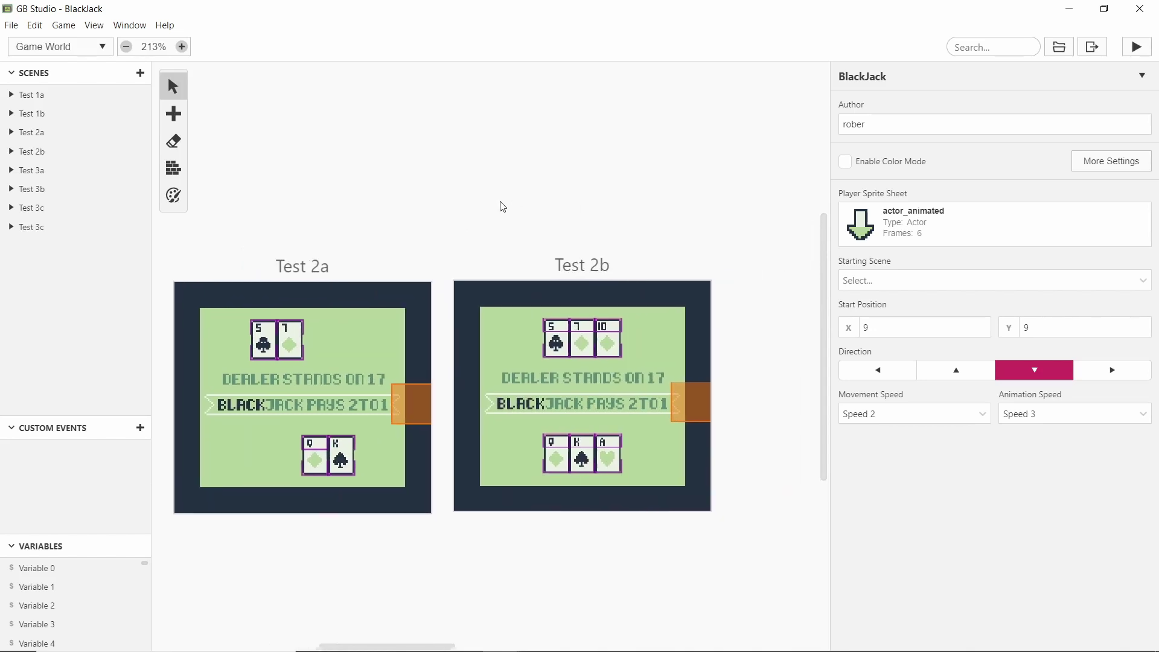
pyautogui.keyDown('ctrl'); pyautogui.scroll(-5, 502, 207); pyautogui.keyUp('ctrl')
pyautogui.hscroll(5, 687, 251)
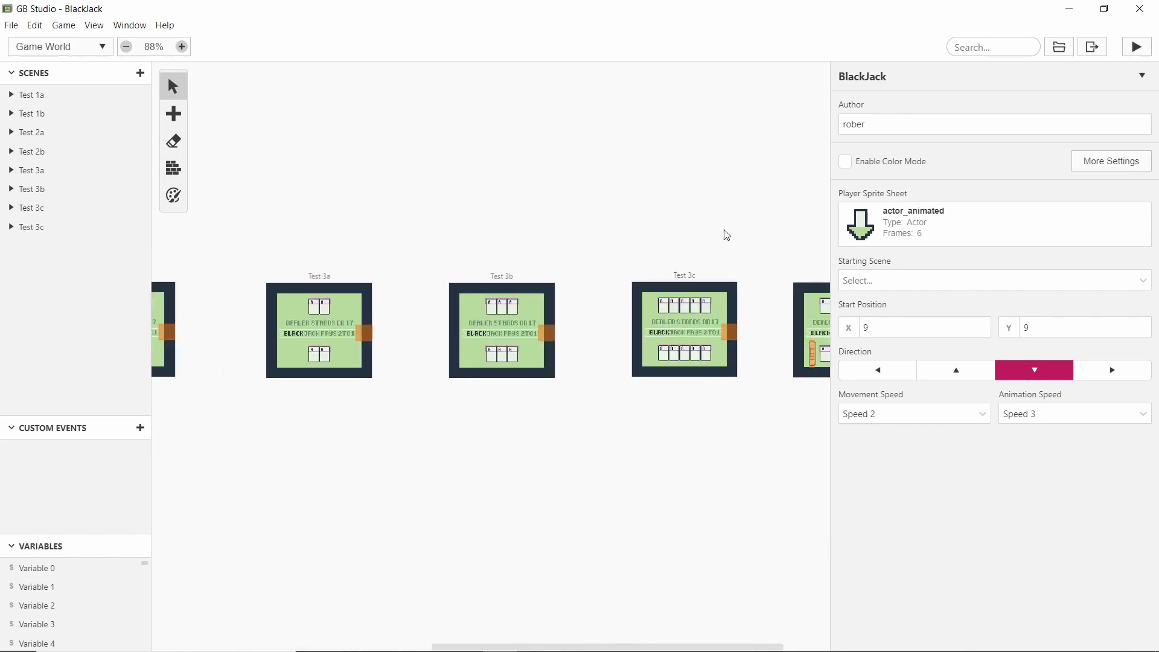
pyautogui.hscroll(-5, 690, 224)
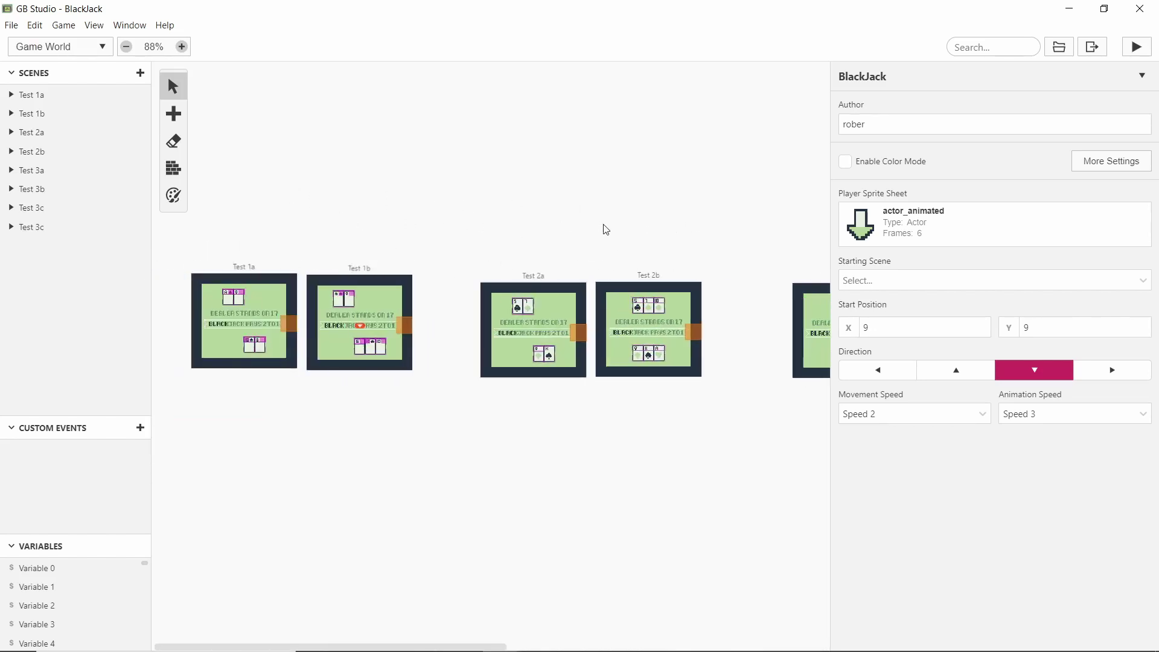
pyautogui.keyDown('ctrl'); pyautogui.scroll(5, 206, 305); pyautogui.keyUp('ctrl')
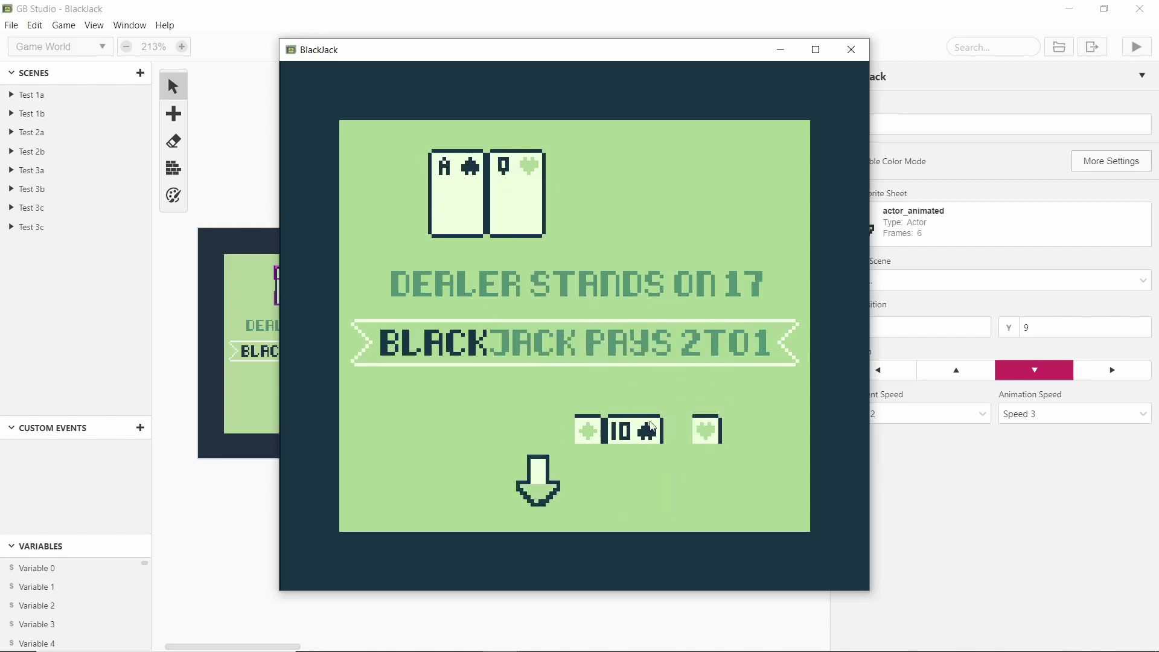
pyautogui.click(780, 50)
pyautogui.keyDown('ctrl'); pyautogui.scroll(5, 244, 295); pyautogui.keyUp('ctrl')
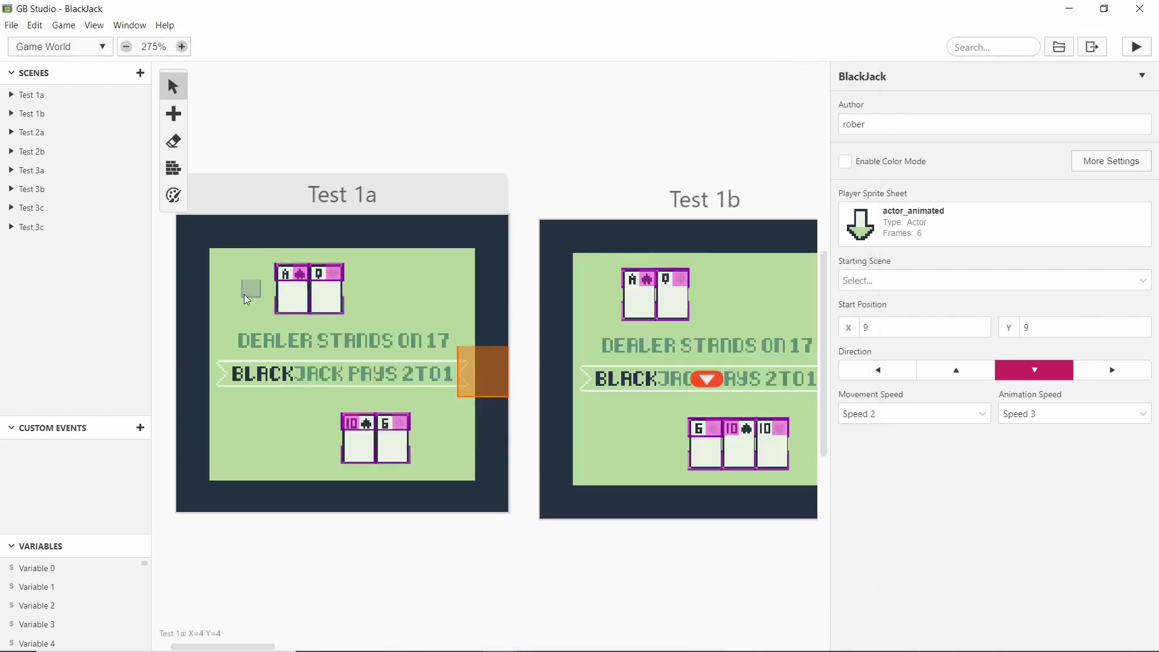
# Shift the card-bottom piece one tile to X 10, Y 14, under the player's 10 card
pyautogui.click(313, 321)
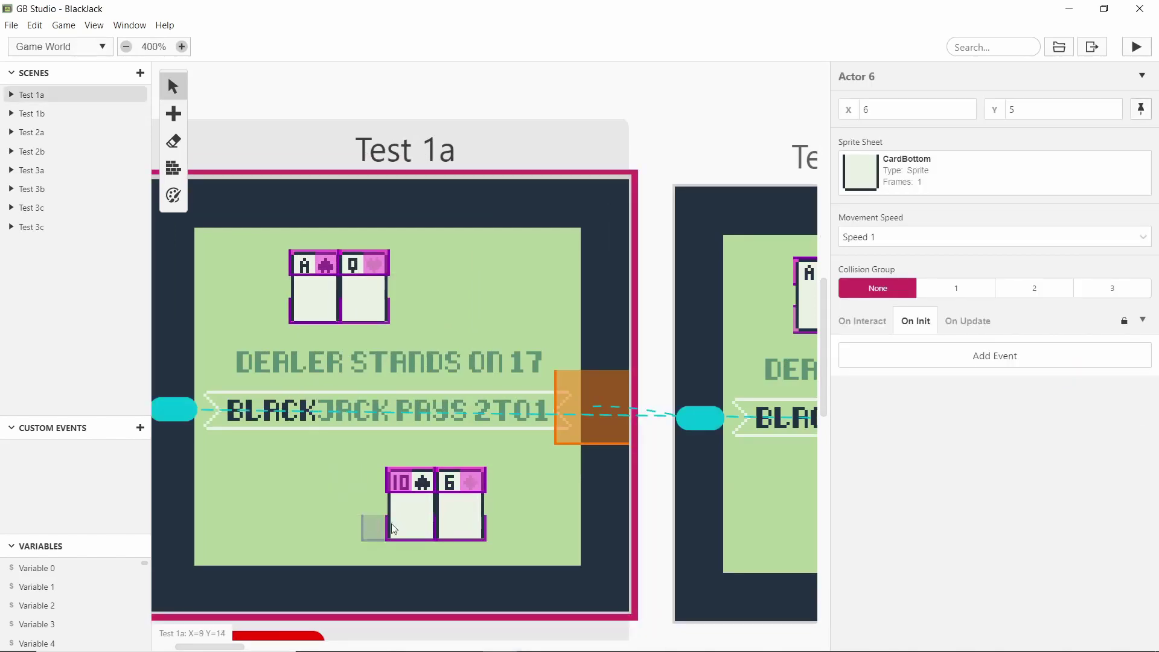
pyautogui.moveTo(409, 535)
pyautogui.mouseDown()
pyautogui.moveTo(366, 545)
pyautogui.moveTo(398, 534)
pyautogui.mouseUp()
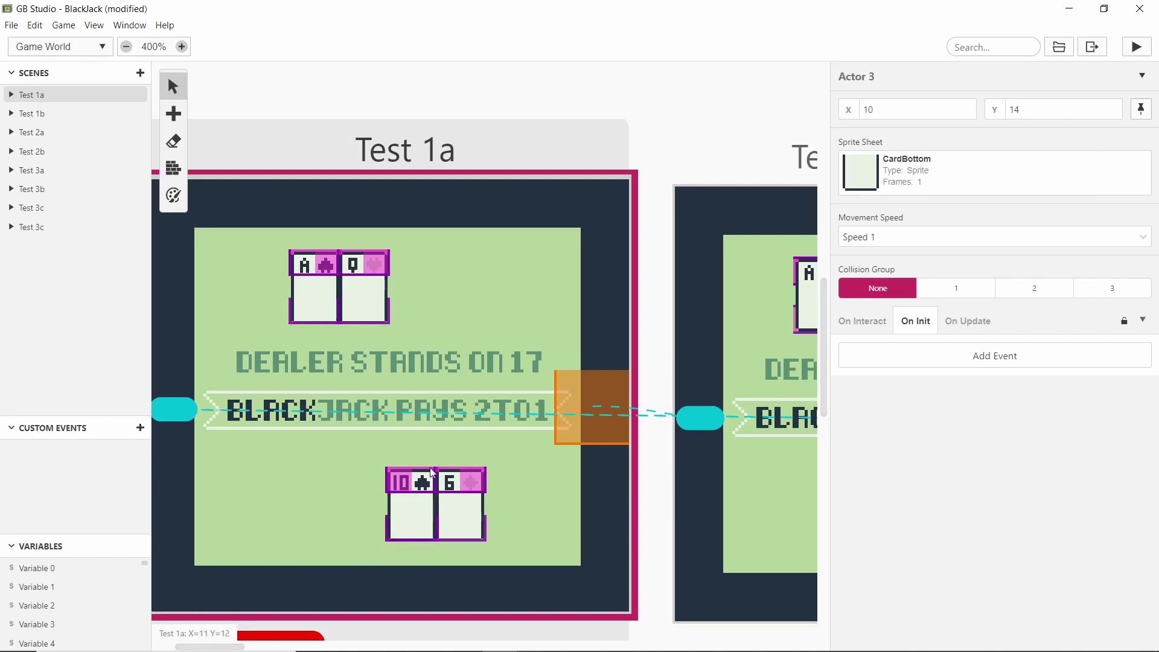
pyautogui.click(404, 484)
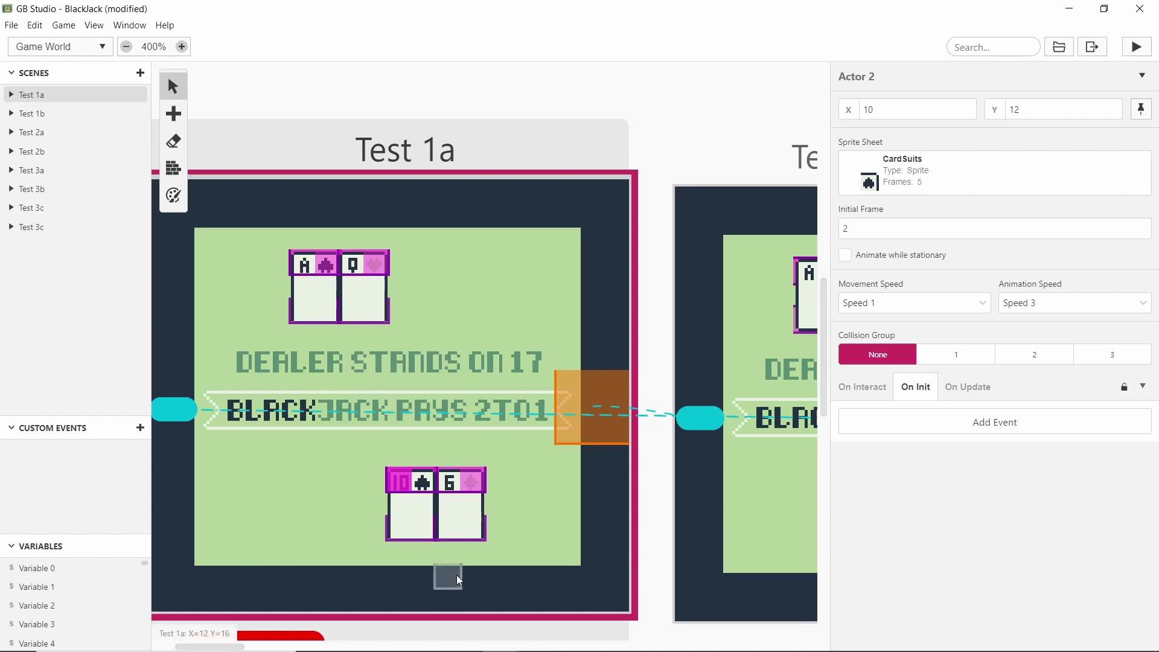
# Run the game with Ctrl+B to preview the edited Test 1a table
pyautogui.hotkey('ctrl', 'b')
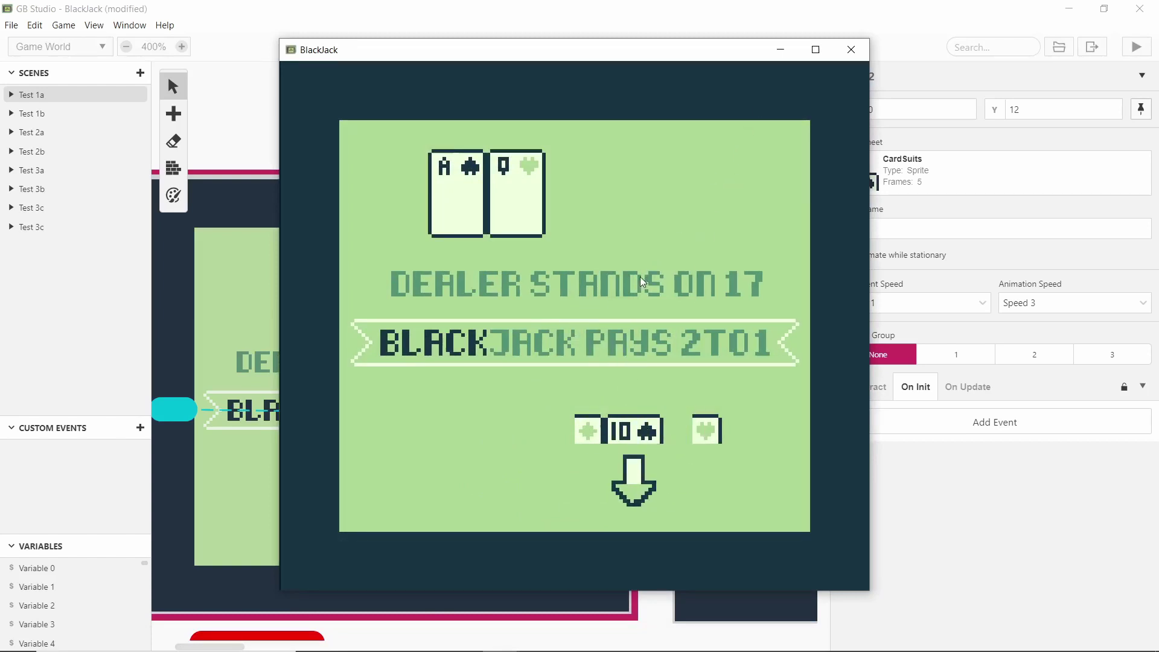
# Close the preview and shift two card-bottom pieces right and down on the dealer's cards
pyautogui.click(780, 50)
pyautogui.moveTo(346, 307); pyautogui.dragTo(392, 332)
pyautogui.moveTo(362, 264); pyautogui.dragTo(399, 266)
# Place the heart suit at the Q card's top right, then deselect to show Test 1a settings
pyautogui.hscroll(-2, 423, 265)
pyautogui.click(474, 267)
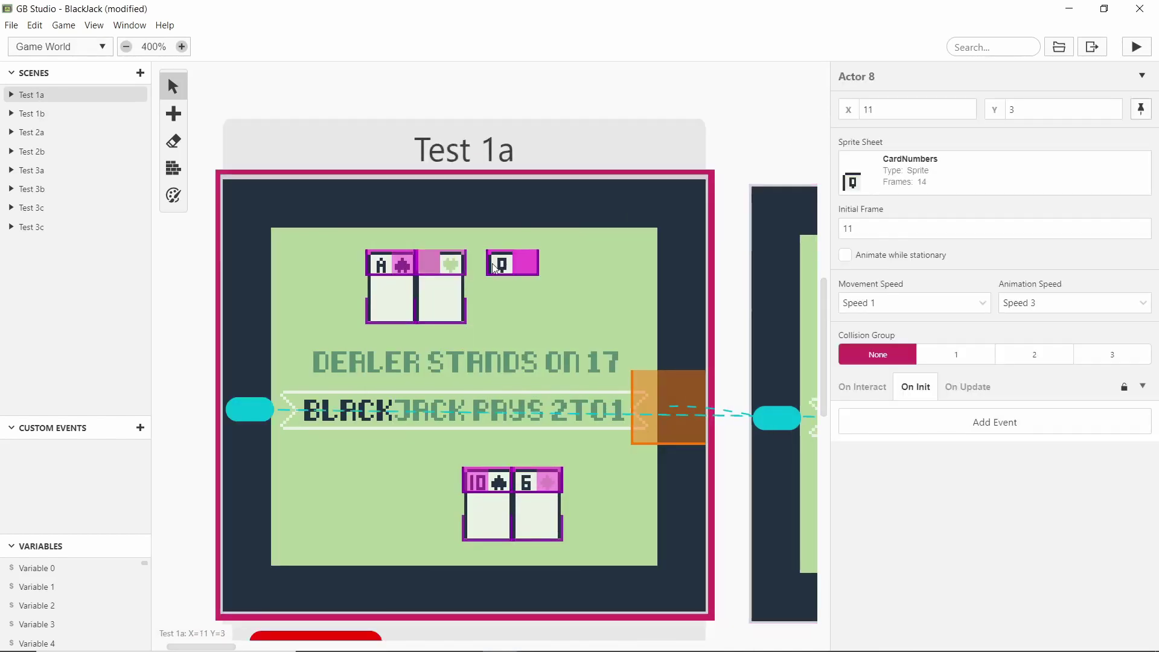
pyautogui.moveTo(444, 264); pyautogui.dragTo(468, 277)
pyautogui.moveTo(533, 292); pyautogui.dragTo(438, 273)
pyautogui.click(477, 342)
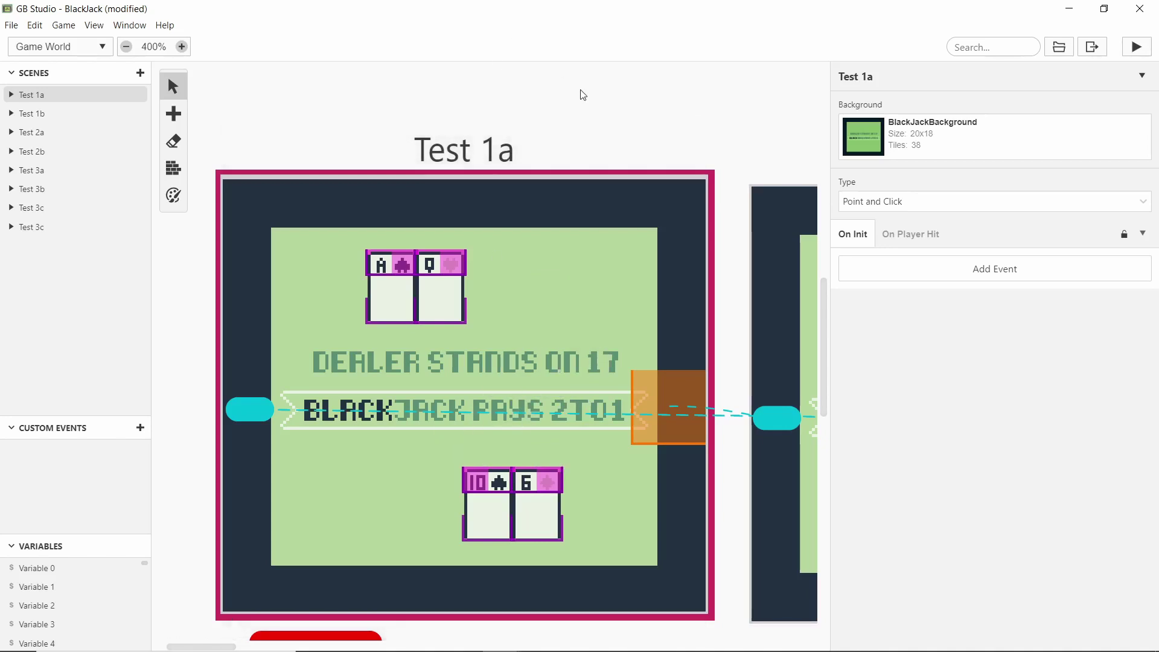
pyautogui.hscroll(-2, 580, 94)
pyautogui.scroll(-3, 605, 83)
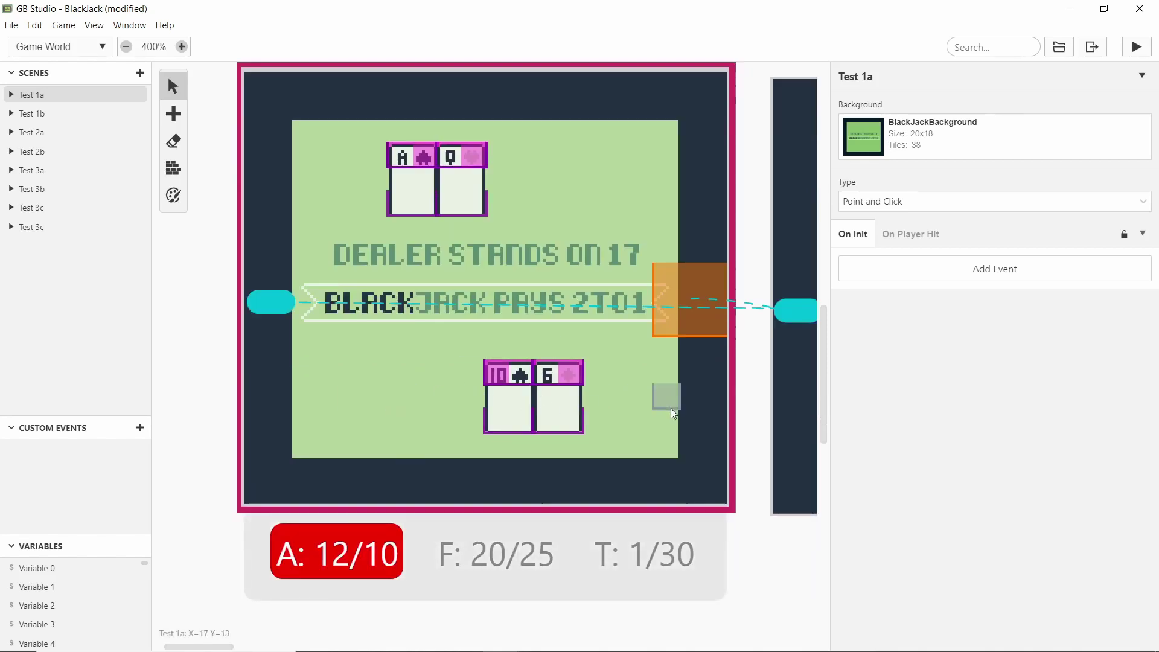
pyautogui.moveTo(781, 588); pyautogui.dragTo(722, 582, button='middle')
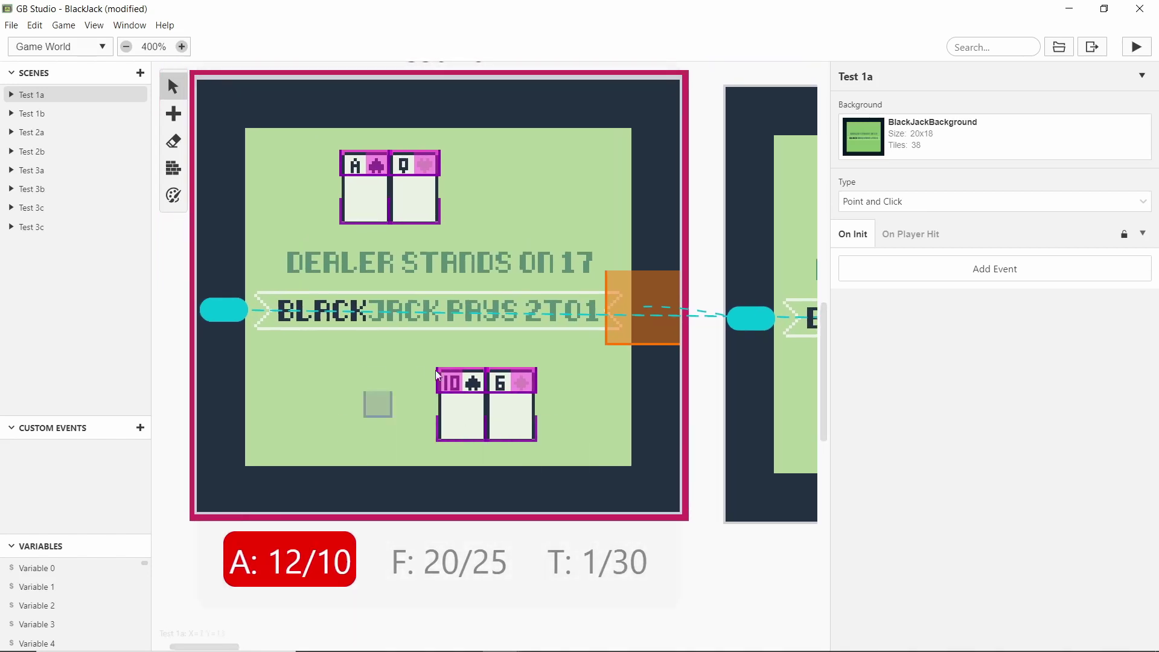
pyautogui.moveTo(731, 585); pyautogui.dragTo(395, 611, button='middle')
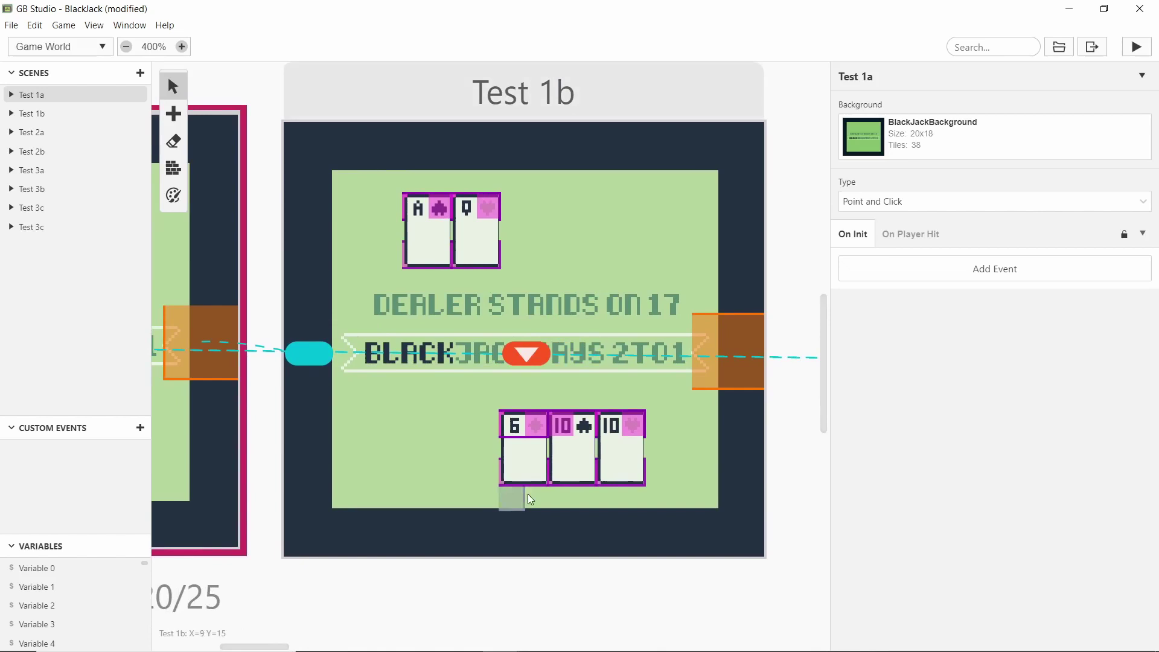
pyautogui.hscroll(-5, 321, 217)
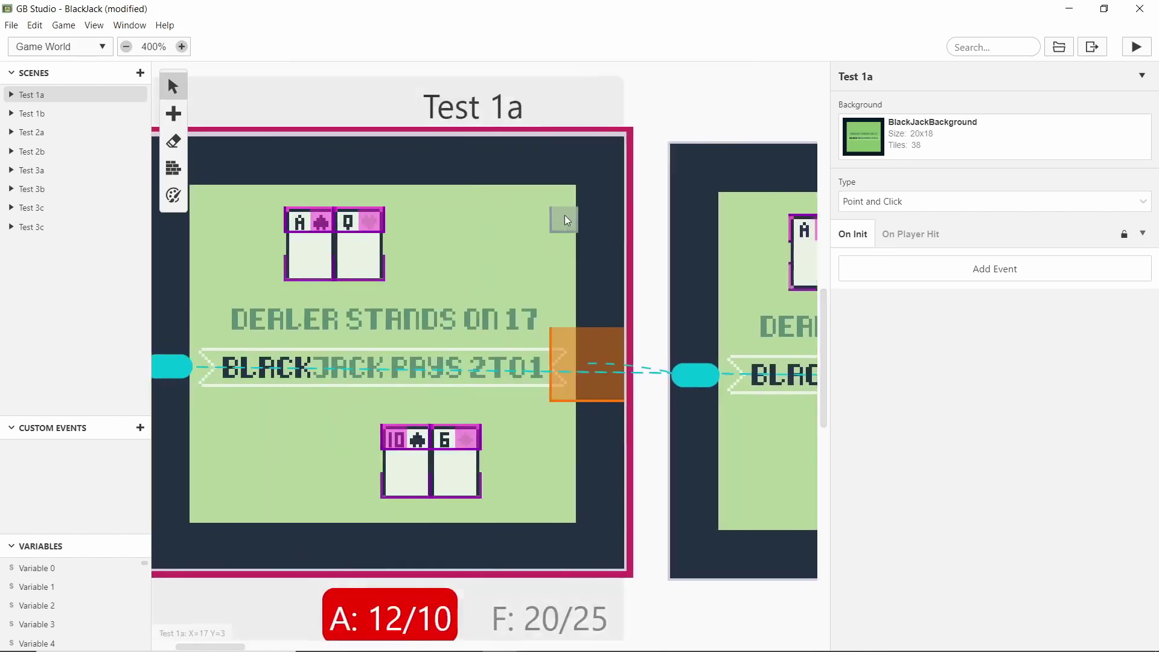
pyautogui.hscroll(3, 322, 217)
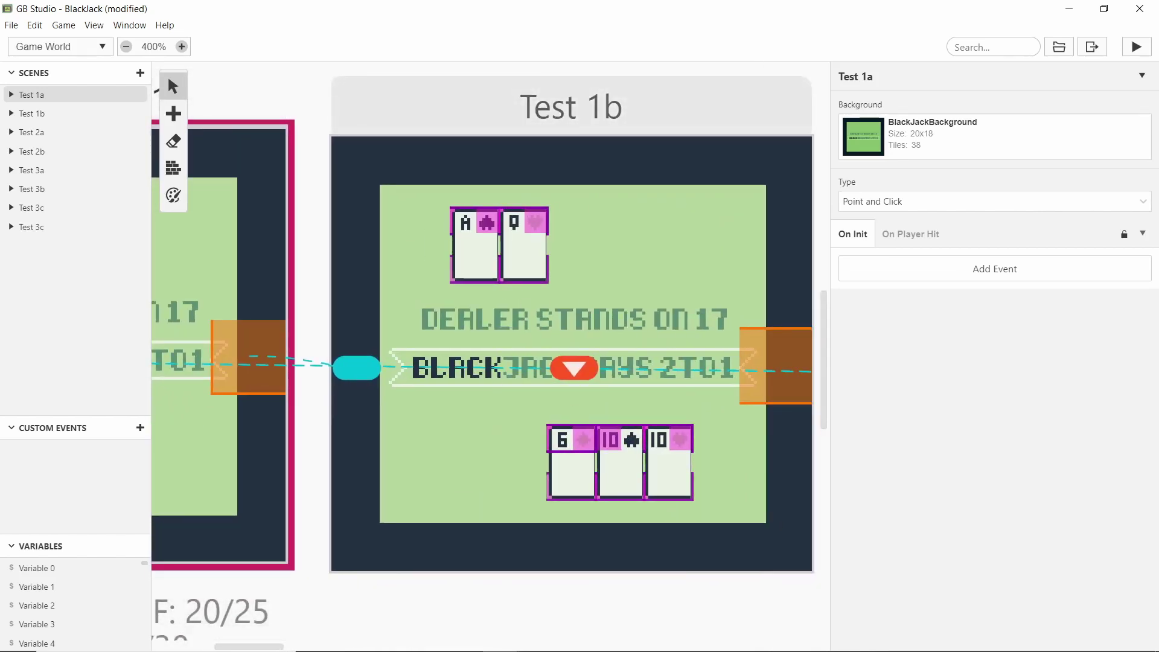
# Move Test 2a's card-bottom piece under the dealer's 7 card and run the preview with Ctrl+P
pyautogui.hscroll(3, 775, 405)
pyautogui.click(774, 405)
pyautogui.hscroll(10, 775, 405)
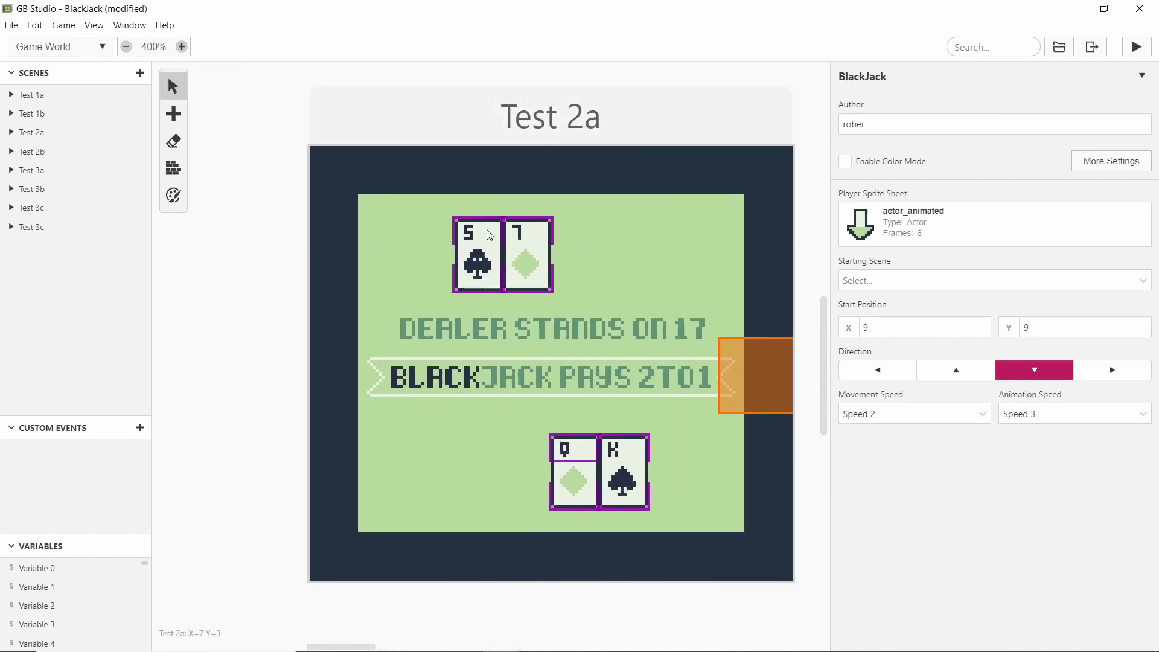
pyautogui.moveTo(531, 277)
pyautogui.mouseDown()
pyautogui.moveTo(541, 304)
pyautogui.moveTo(605, 291)
pyautogui.moveTo(531, 271)
pyautogui.moveTo(586, 284)
pyautogui.moveTo(520, 284)
pyautogui.mouseUp()
pyautogui.scroll(-2, 497, 597)
pyautogui.hotkey('ctrl', 'p')
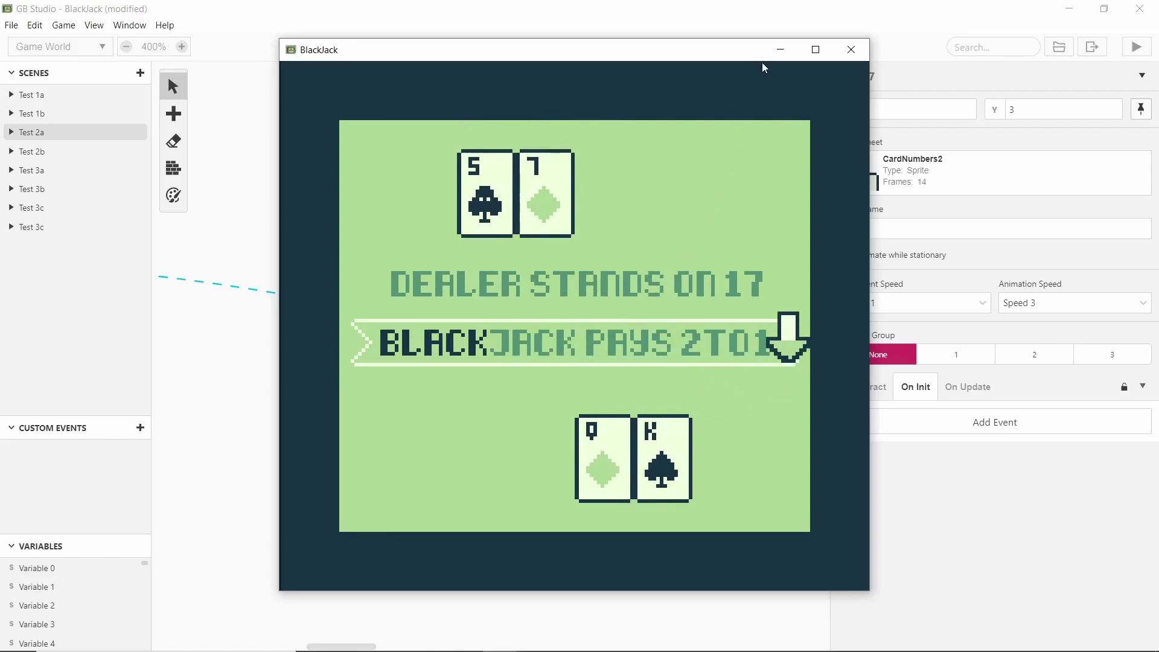
# Close the preview, scroll over to Test 2b, and later close the rerun BlackJack game
pyautogui.click(852, 50)
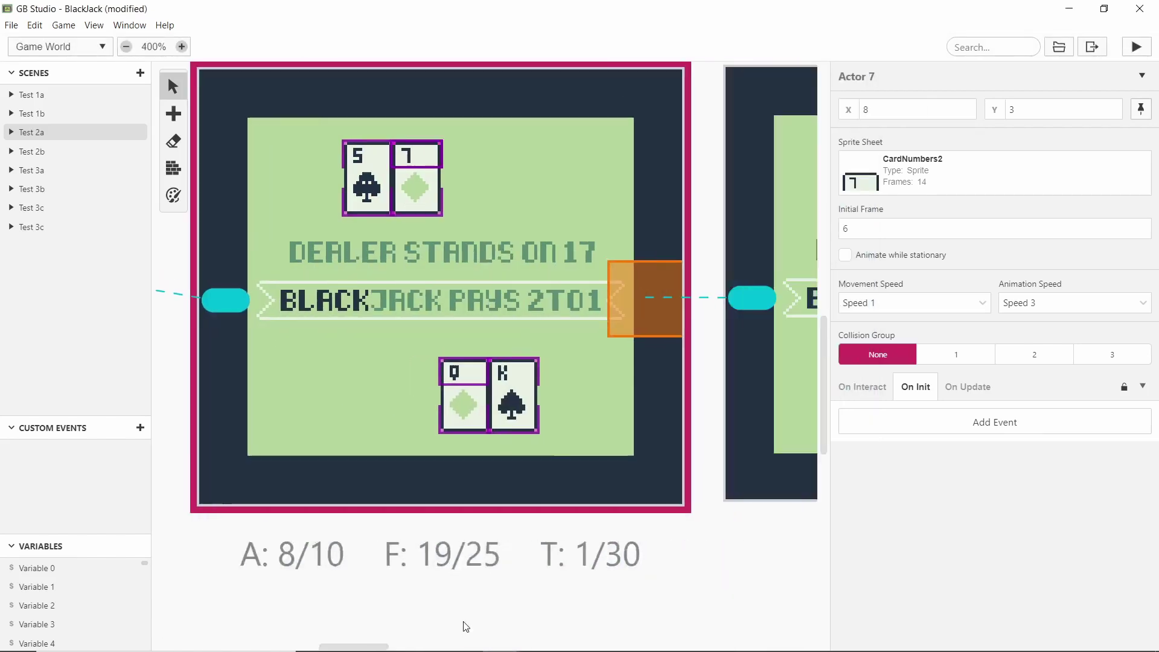
pyautogui.hscroll(10, 587, 566)
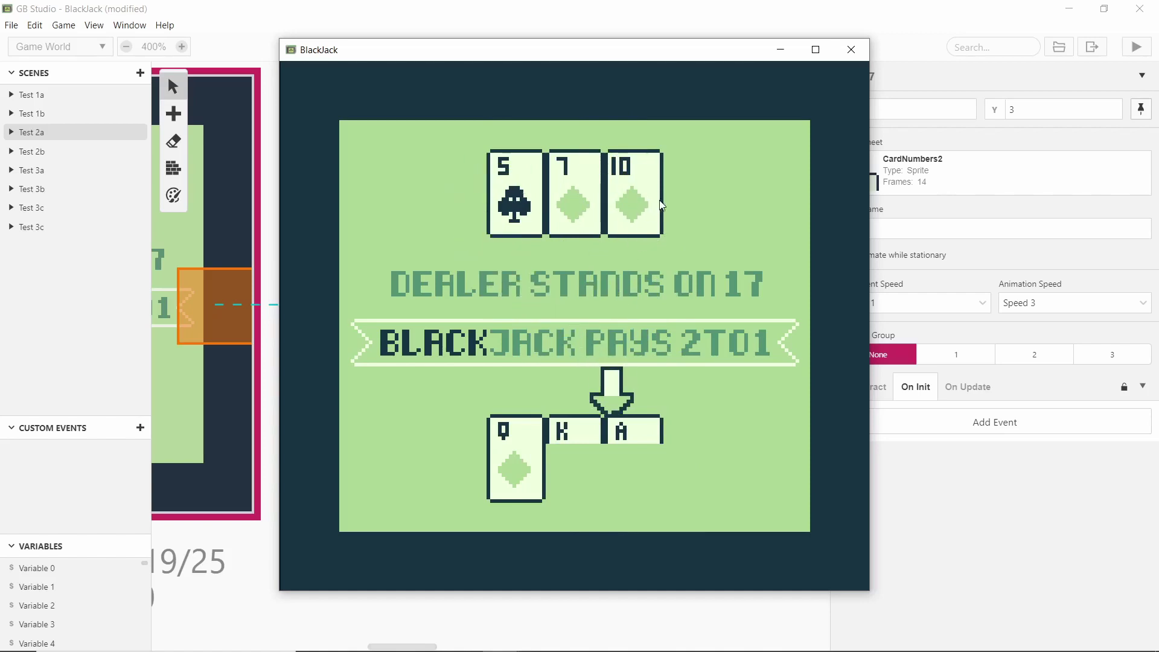
pyautogui.hotkey('alt', 'F4')
# Try moving Test 3a's top-left card actor, then scroll past Test 3b to Test 3c
pyautogui.hscroll(6, 590, 324)
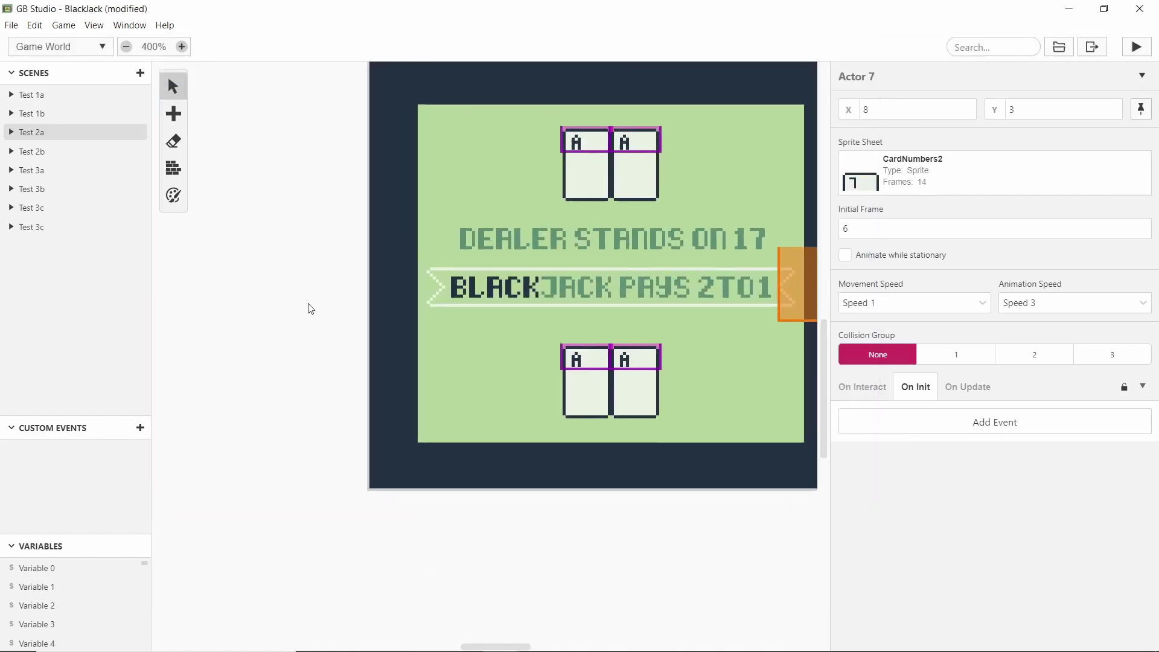
pyautogui.scroll(-1, 273, 269)
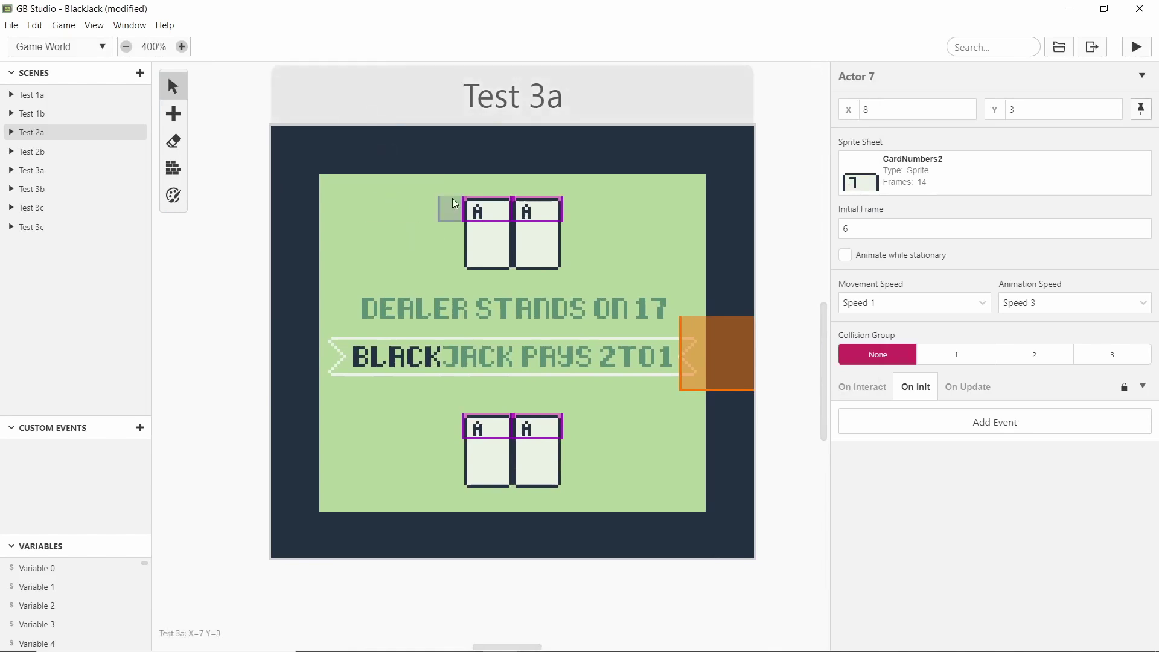
pyautogui.click(487, 219)
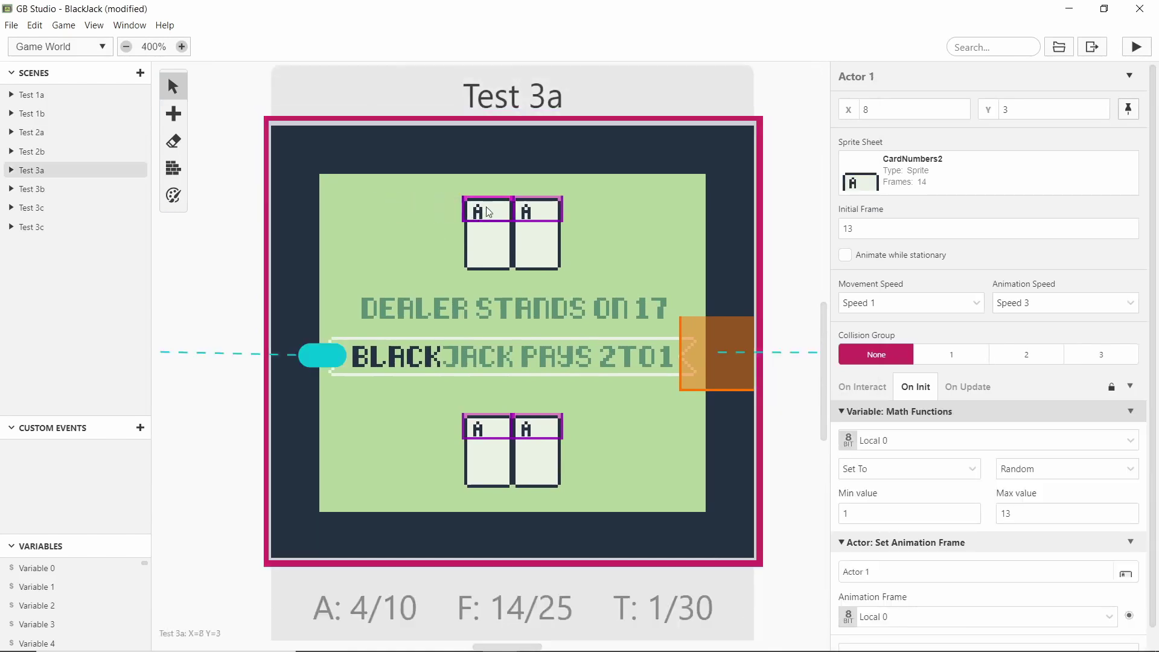
pyautogui.moveTo(489, 212)
pyautogui.mouseDown()
pyautogui.moveTo(403, 251)
pyautogui.moveTo(430, 217)
pyautogui.moveTo(485, 215)
pyautogui.moveTo(514, 237)
pyautogui.moveTo(489, 222)
pyautogui.moveTo(492, 284)
pyautogui.moveTo(477, 213)
pyautogui.moveTo(475, 256)
pyautogui.moveTo(470, 220)
pyautogui.mouseUp()
pyautogui.hscroll(10, 722, 480)
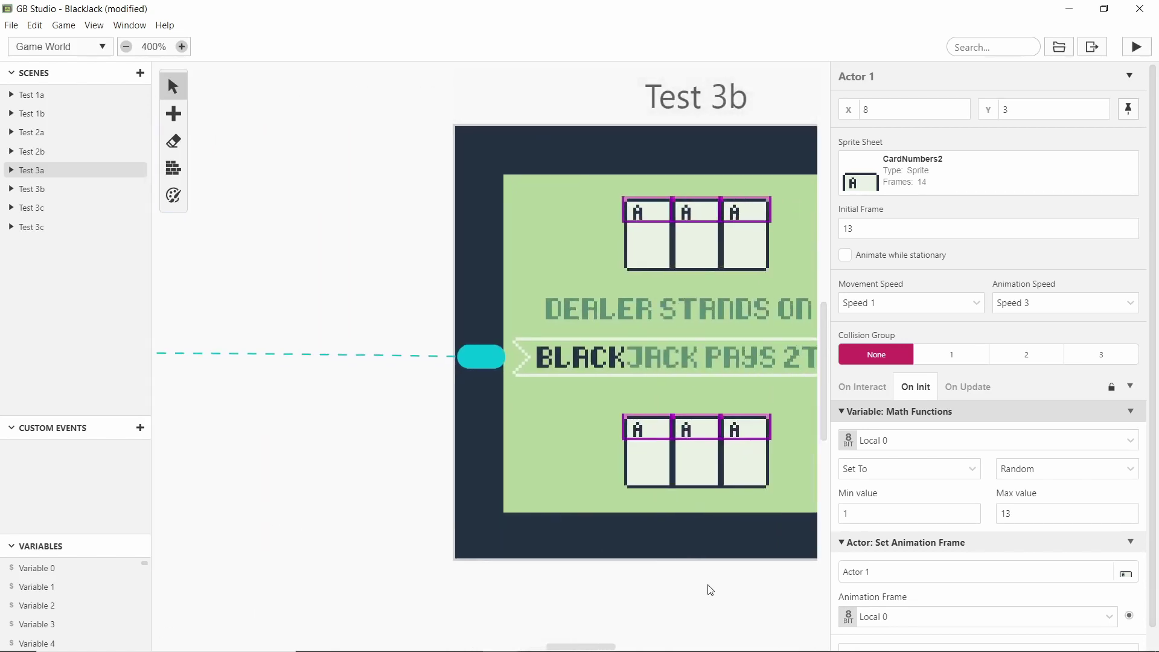
pyautogui.hscroll(6, 709, 591)
pyautogui.scroll(-2, 710, 591)
pyautogui.hscroll(10, 592, 499)
pyautogui.hscroll(2, 631, 587)
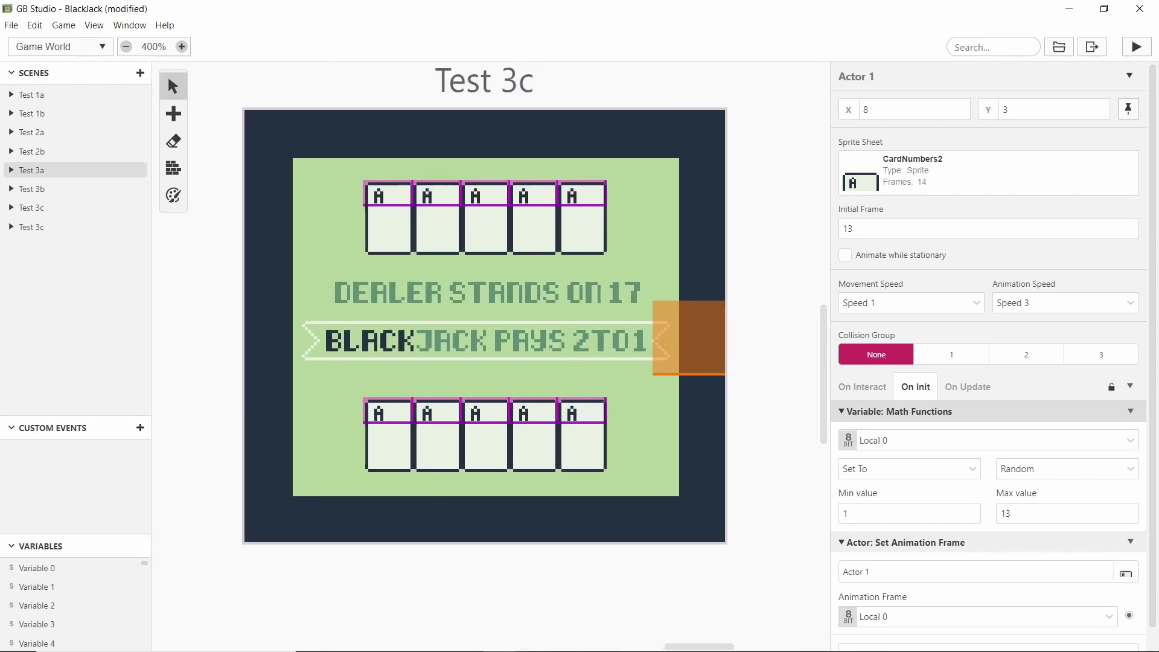
# Bring the BlackJack preview forward and play until both hands hold five random cards
pyautogui.click(516, 634)
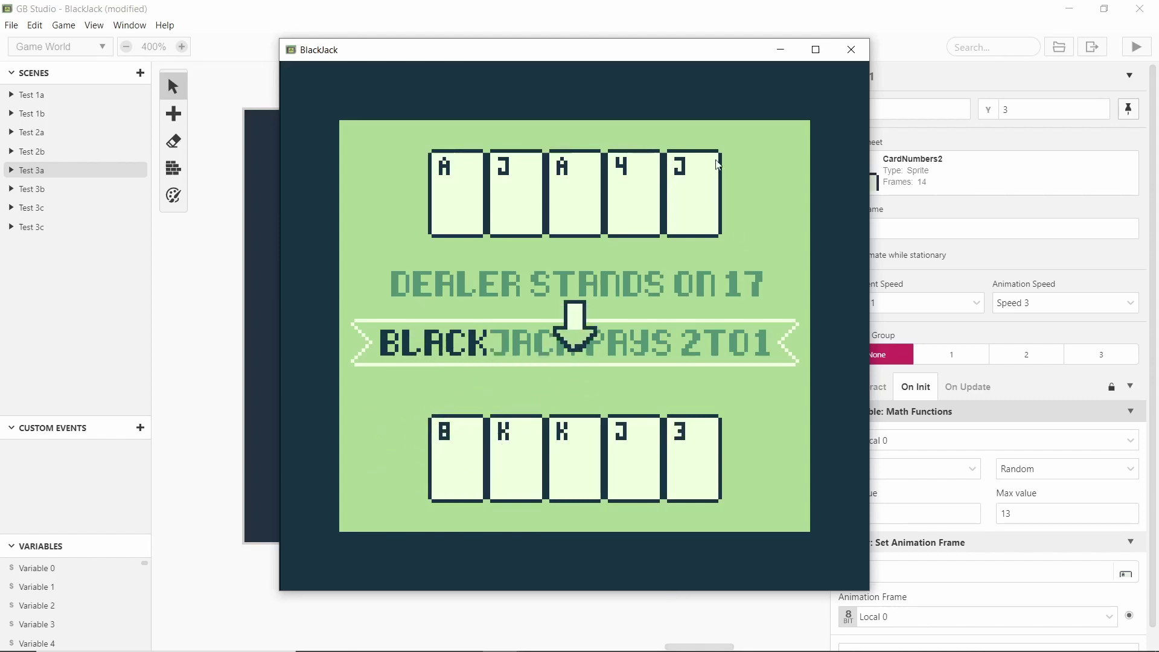
# Minimize the game, select a Test 3c card actor, then select scene Test 3a and zoom in
pyautogui.click(781, 50)
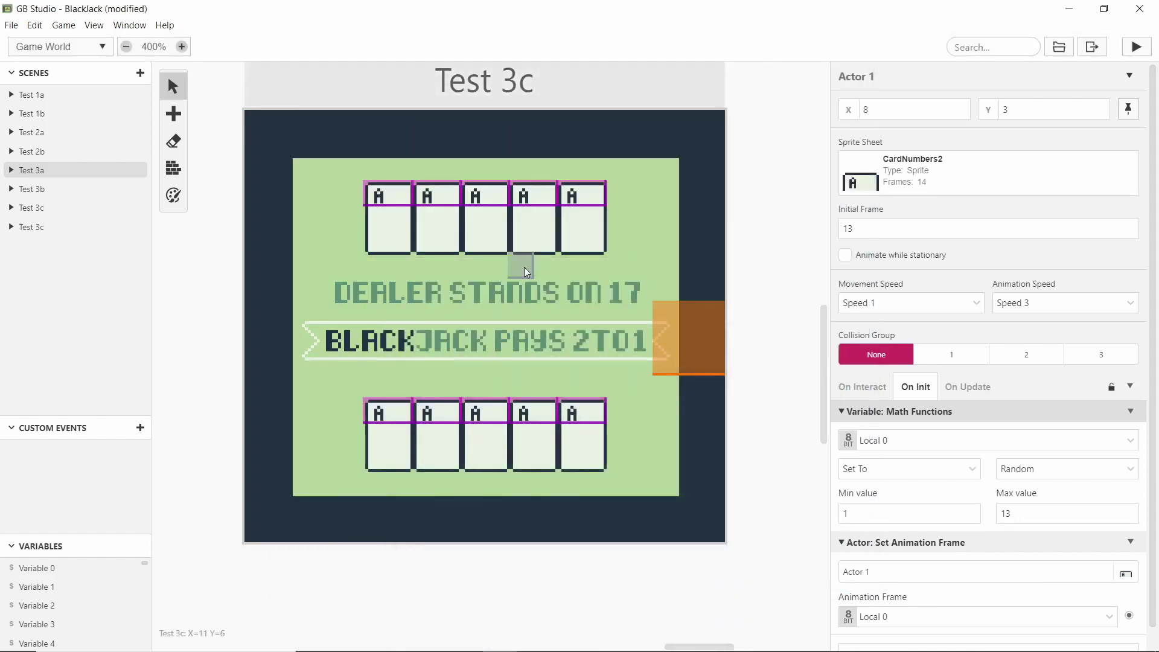
pyautogui.click(537, 205)
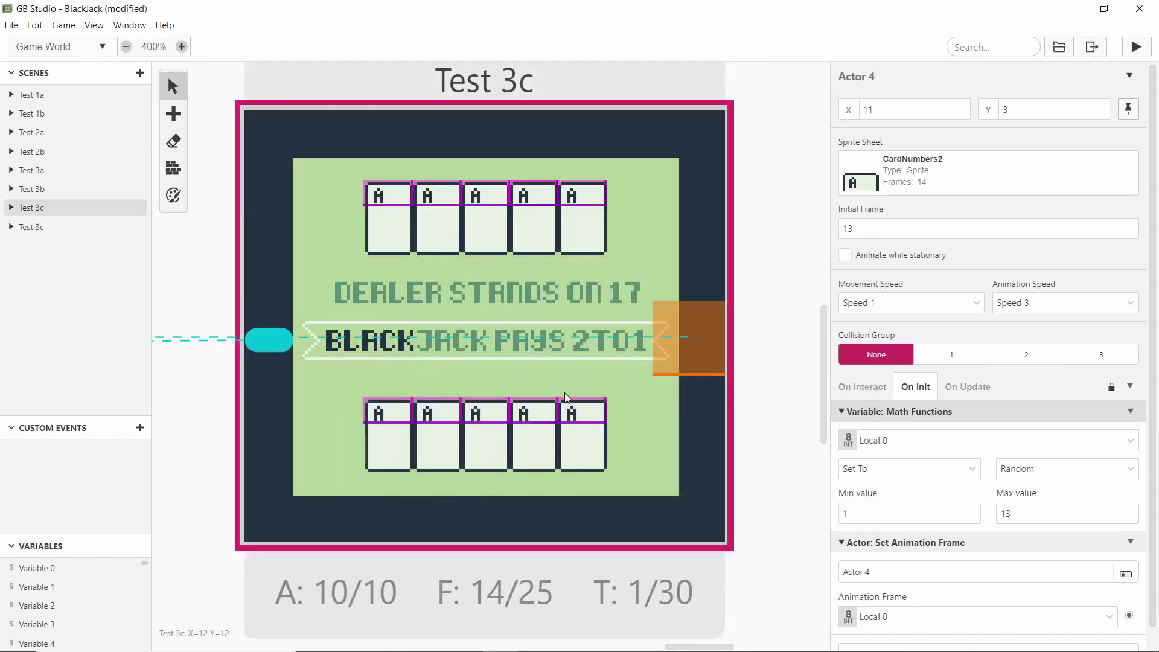
pyautogui.keyDown('ctrl'); pyautogui.scroll(-3, 476, 331); pyautogui.keyUp('ctrl')
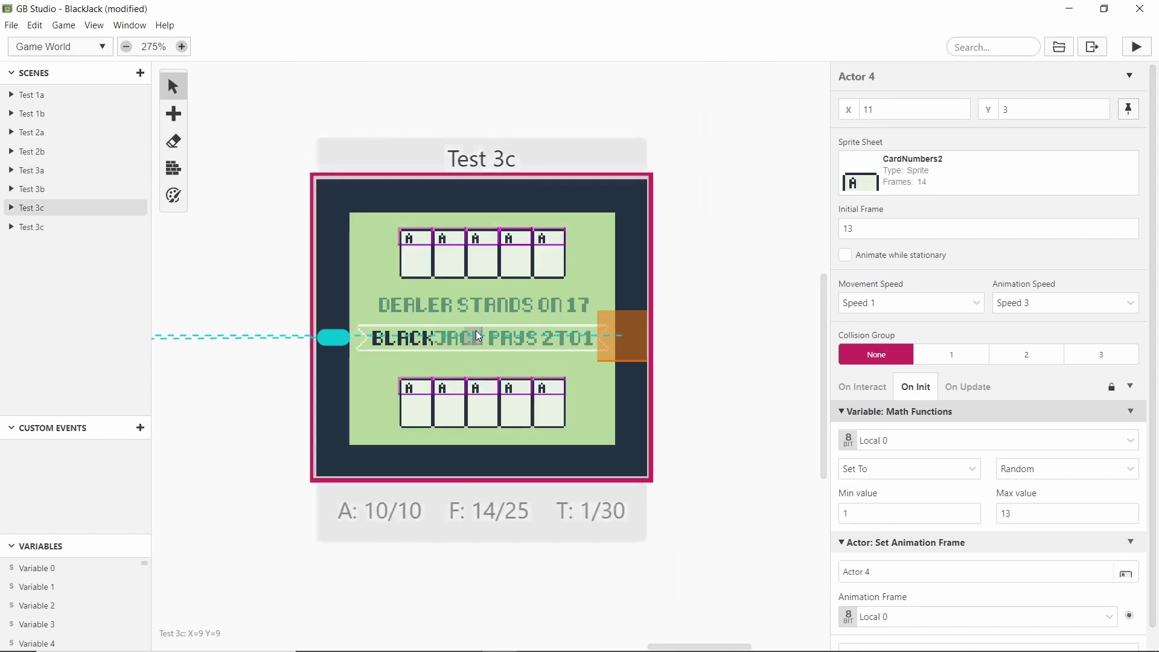
pyautogui.hscroll(-3, 476, 331)
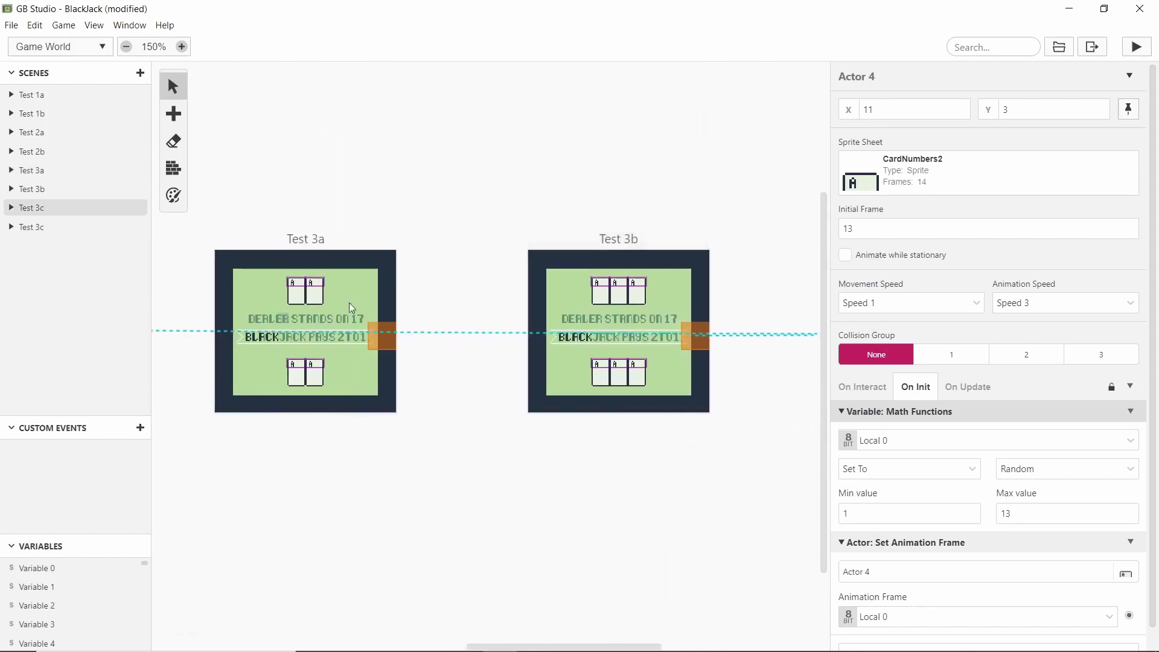
pyautogui.click(361, 356)
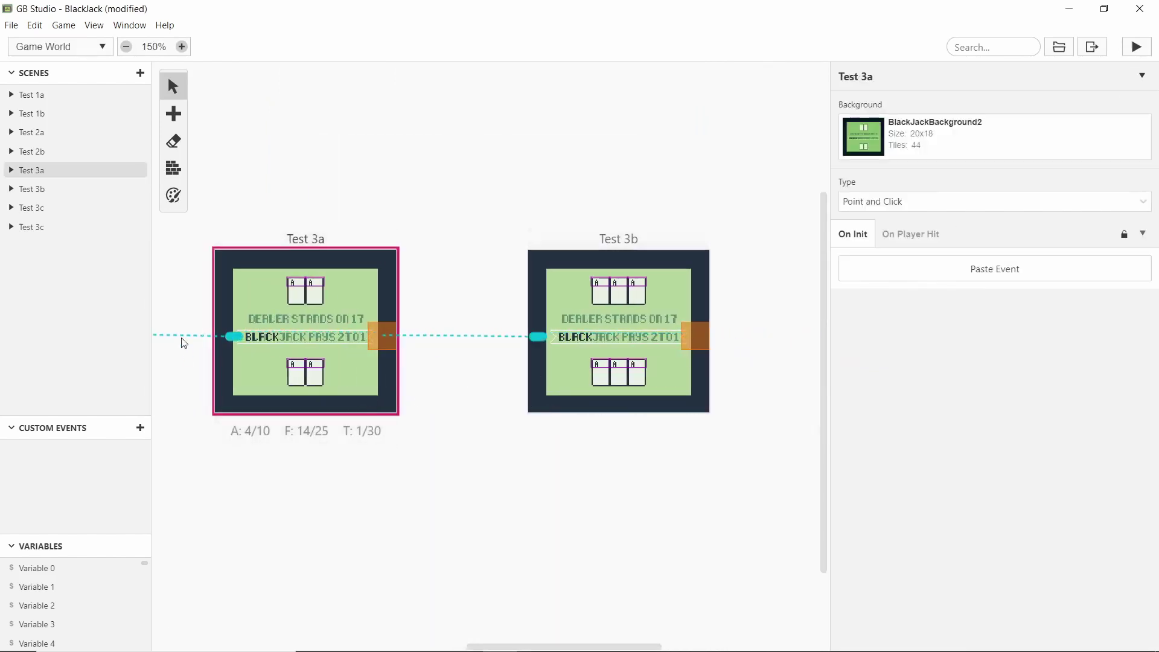
pyautogui.keyDown('ctrl'); pyautogui.scroll(5, 192, 352); pyautogui.keyUp('ctrl')
pyautogui.moveTo(437, 380); pyautogui.dragTo(454, 329)
pyautogui.click(443, 370)
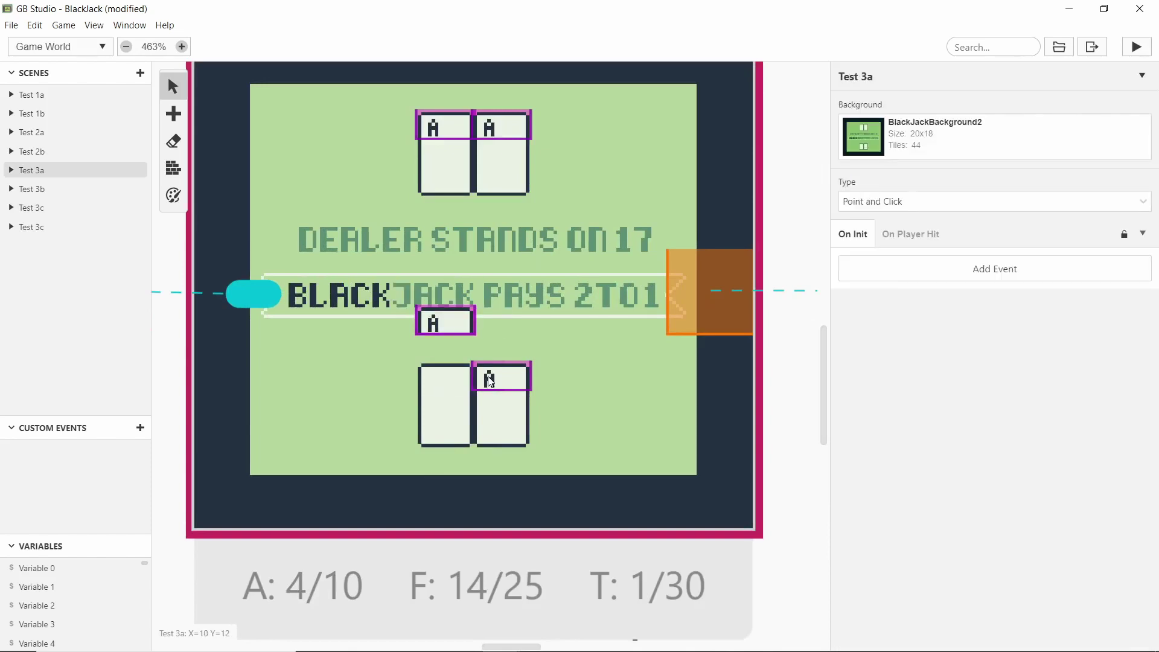
pyautogui.moveTo(502, 379); pyautogui.dragTo(530, 326)
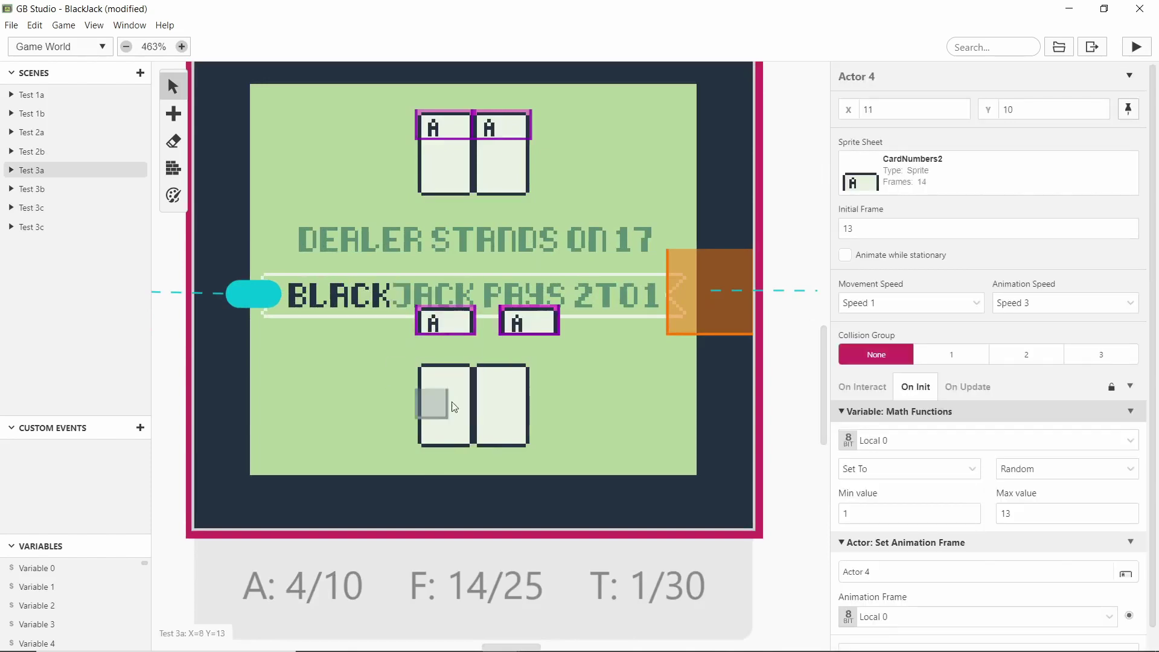
pyautogui.moveTo(456, 312); pyautogui.dragTo(427, 283)
pyautogui.click(476, 408)
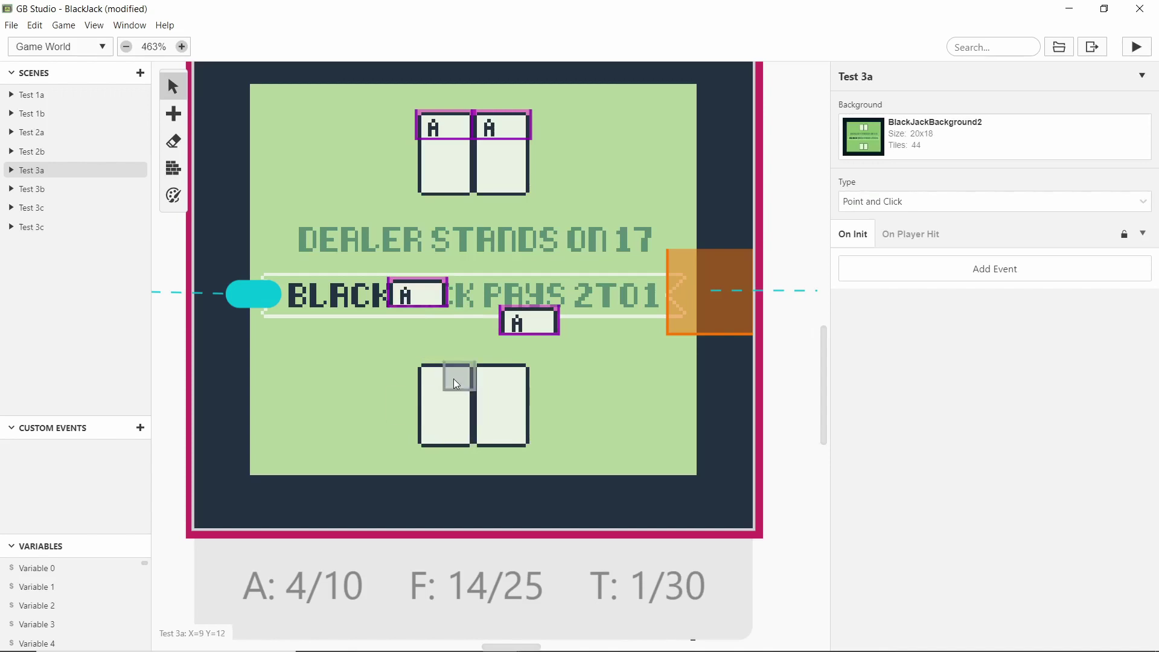
pyautogui.moveTo(409, 287); pyautogui.dragTo(442, 372)
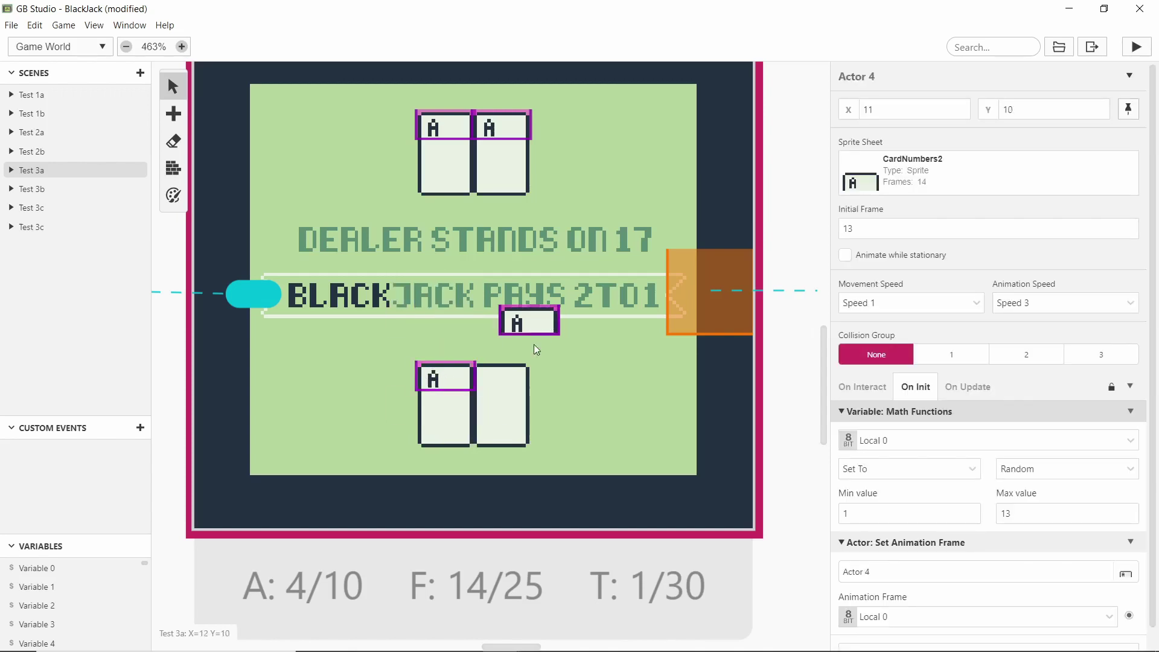
pyautogui.moveTo(535, 329); pyautogui.dragTo(484, 390)
pyautogui.keyDown('ctrl'); pyautogui.scroll(-5, 354, 355); pyautogui.keyUp('ctrl')
# Select Test 3a, scroll right past Test 3b, and select the second Test 3c scene
pyautogui.click(429, 388)
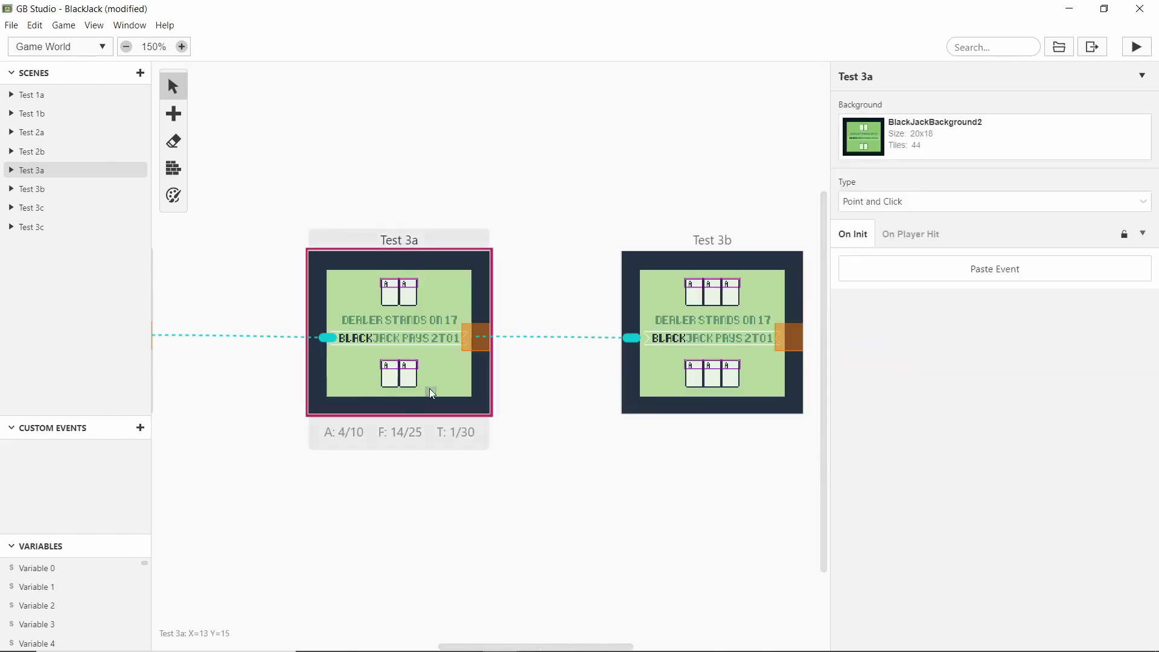
pyautogui.keyDown('ctrl'); pyautogui.scroll(5, 399, 374); pyautogui.keyUp('ctrl')
pyautogui.keyDown('ctrl'); pyautogui.scroll(-3, 363, 362); pyautogui.keyUp('ctrl')
pyautogui.hscroll(8, 338, 366)
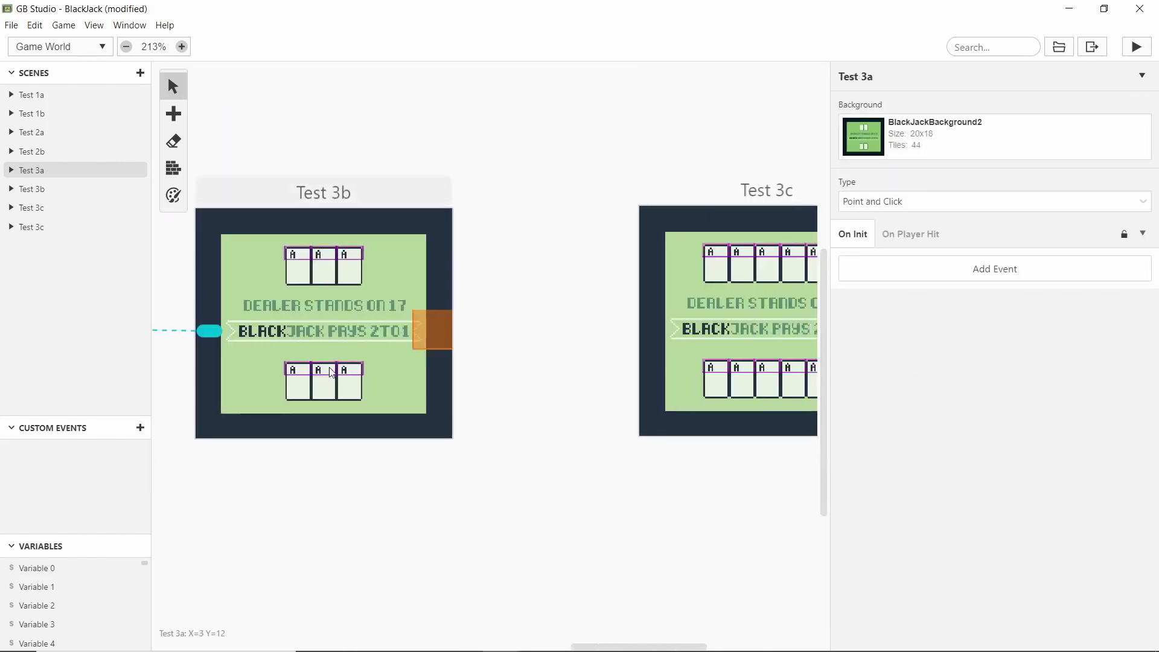
pyautogui.hscroll(10, 332, 373)
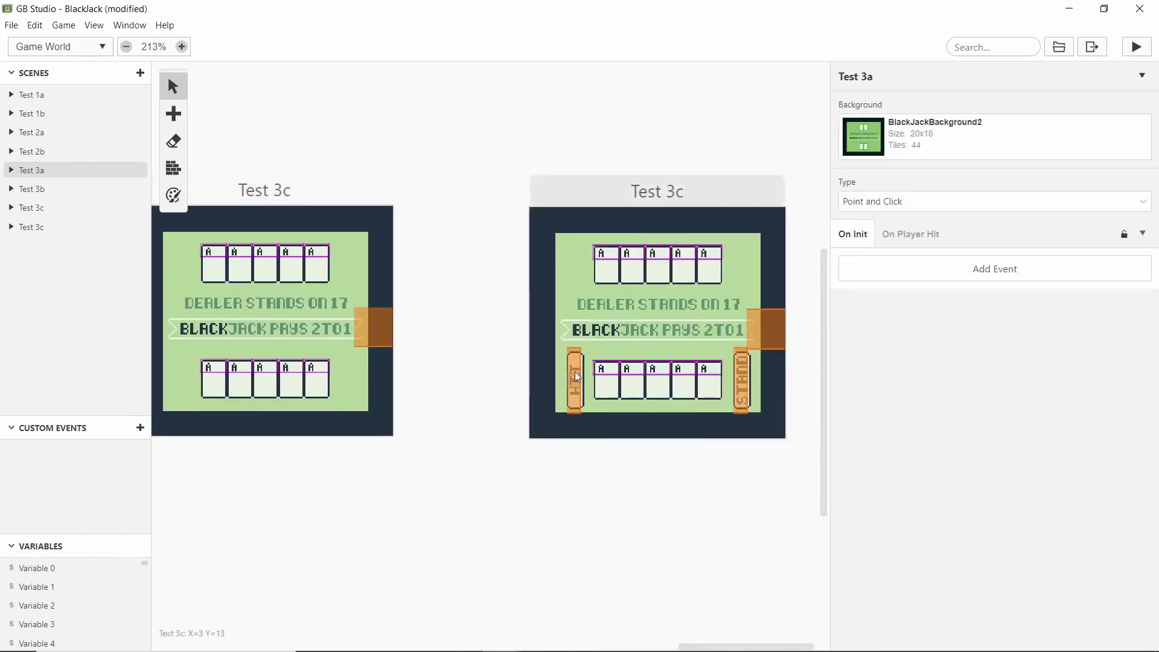
pyautogui.hscroll(-15, 577, 384)
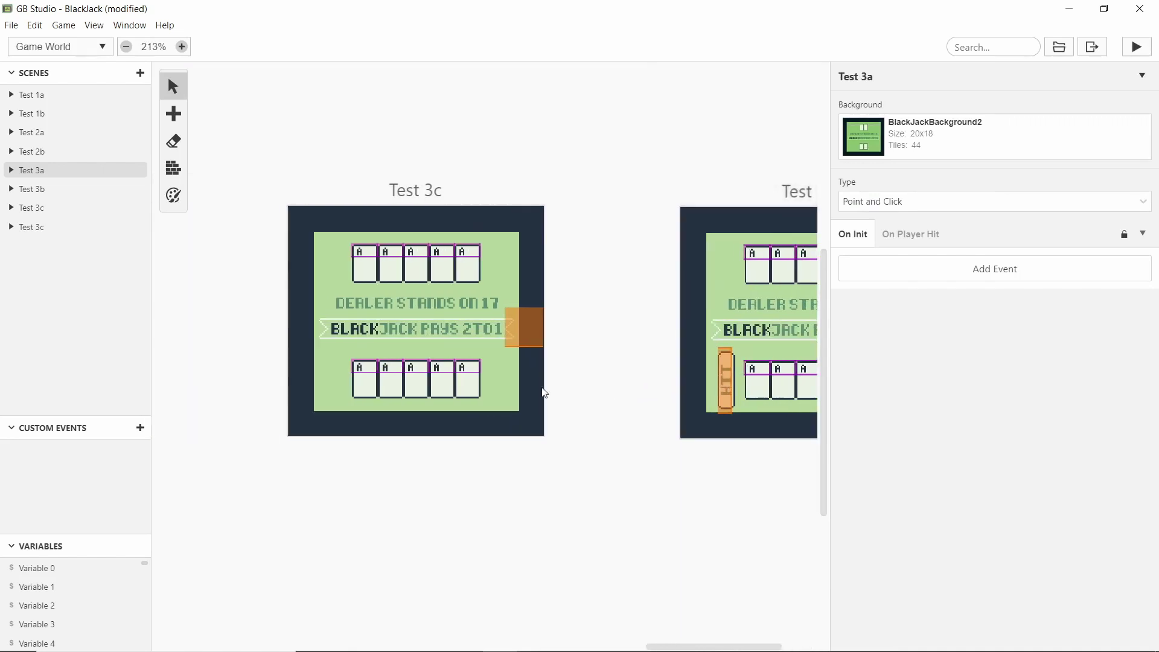
pyautogui.hscroll(-2, 407, 400)
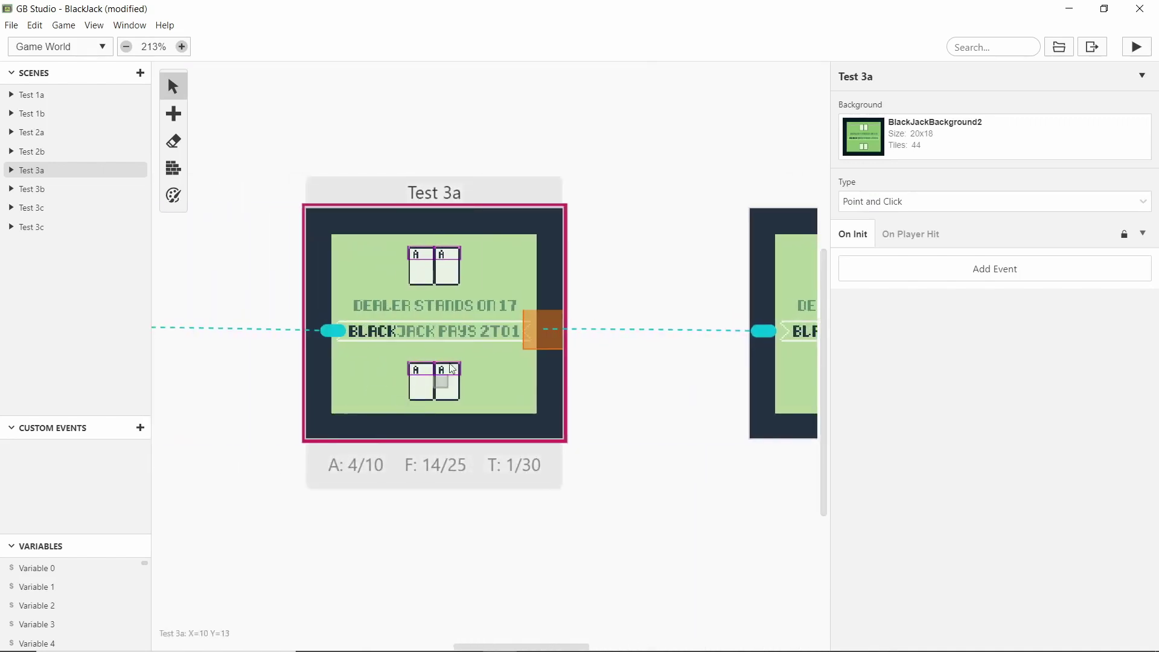
pyautogui.hscroll(6, 362, 410)
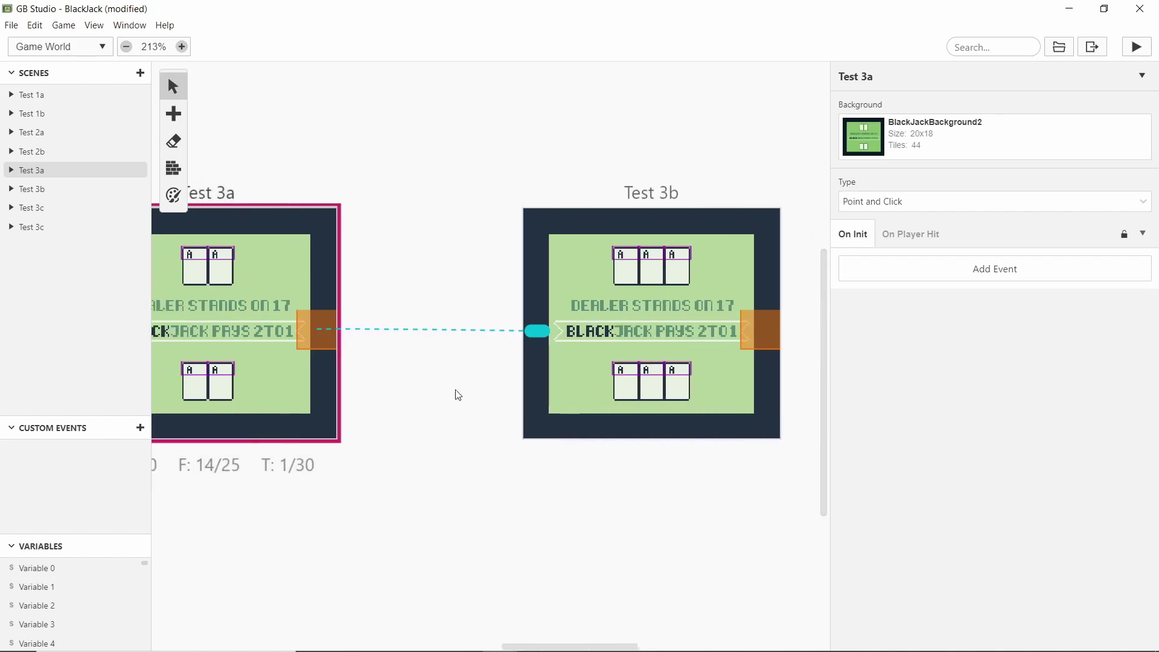
pyautogui.hscroll(-8, 645, 385)
pyautogui.hscroll(-1, 644, 385)
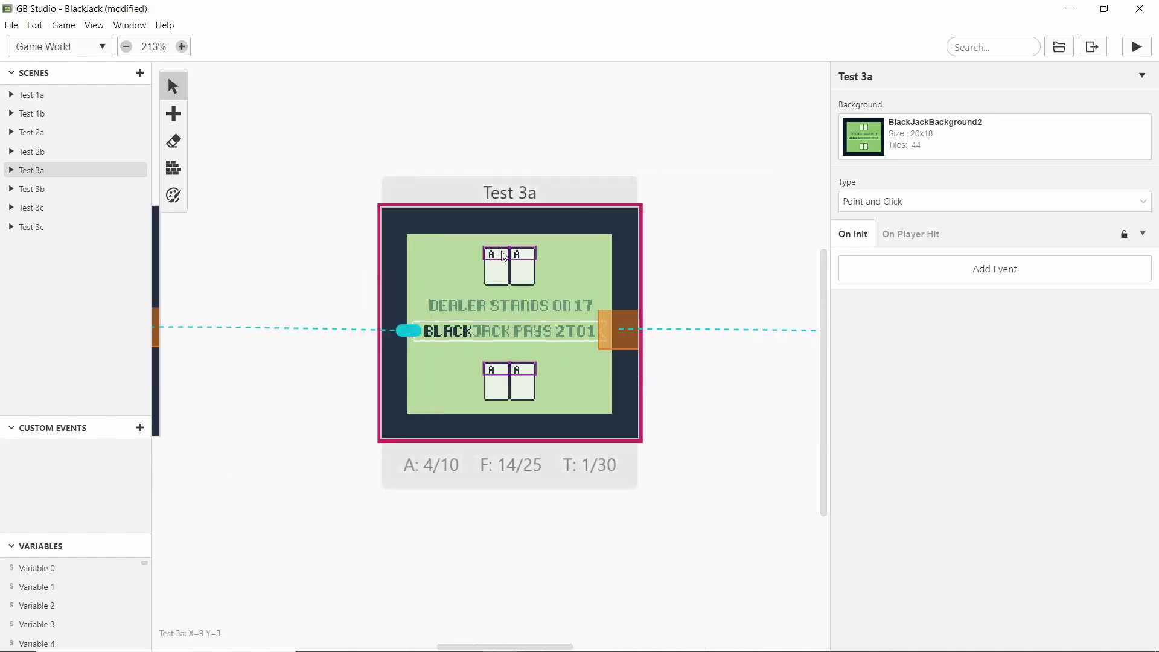
pyautogui.hscroll(5, 505, 258)
pyautogui.hscroll(7, 507, 328)
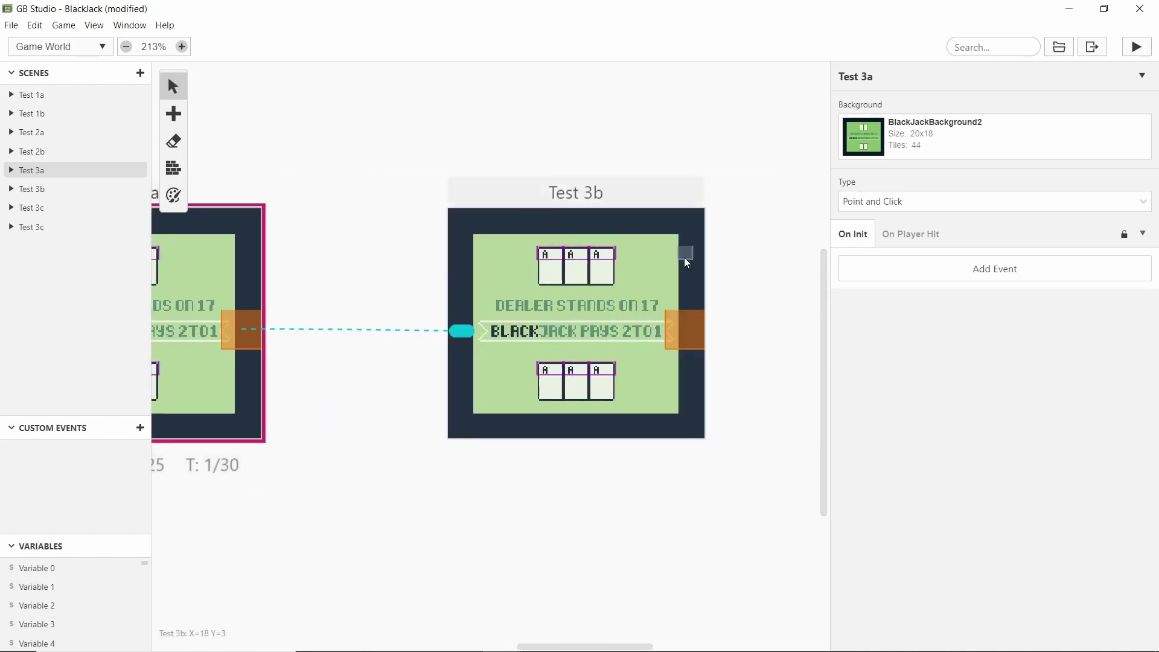
pyautogui.hscroll(-7, 507, 328)
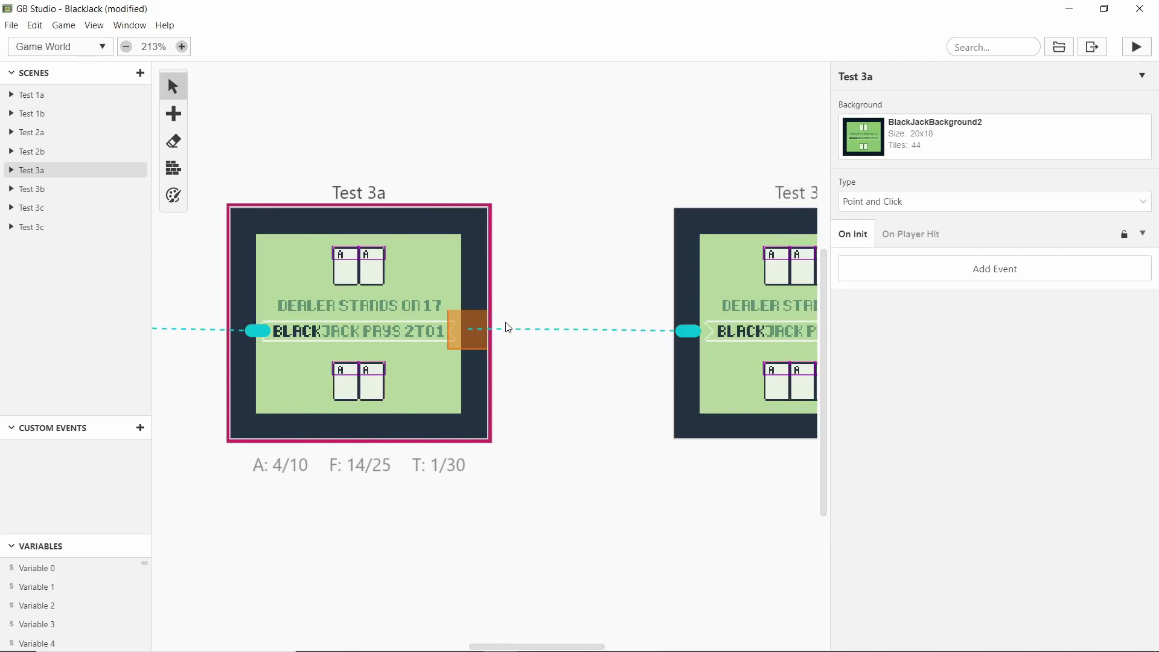
pyautogui.keyDown('ctrl'); pyautogui.scroll(-3, 335, 274); pyautogui.keyUp('ctrl')
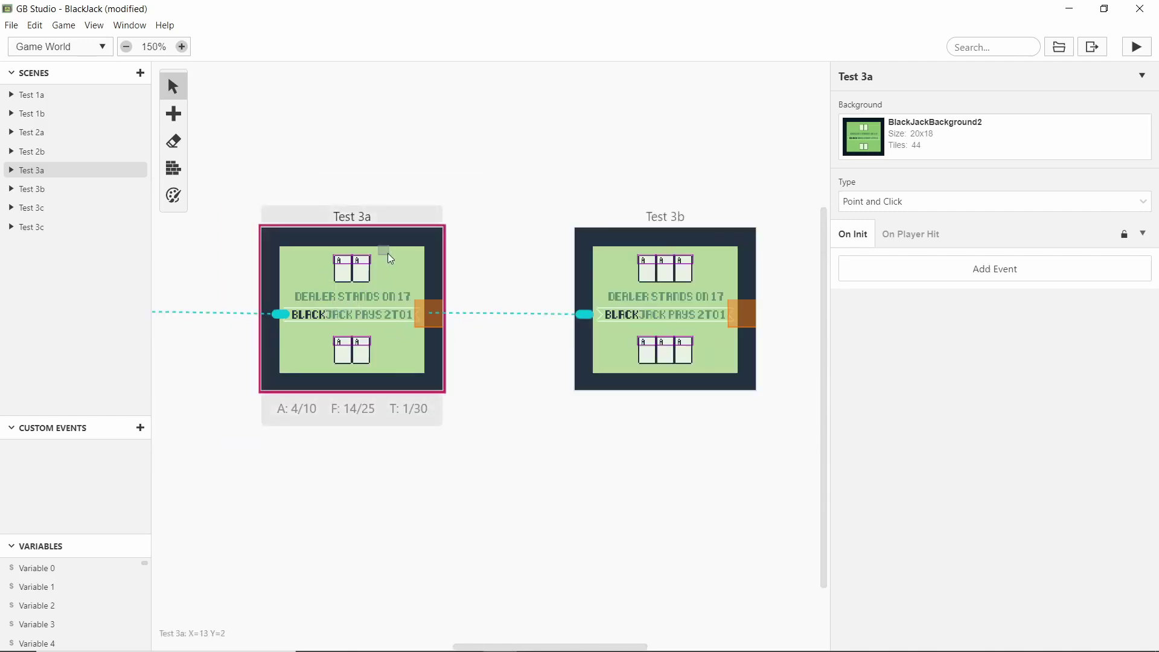
pyautogui.keyDown('ctrl'); pyautogui.scroll(3, 349, 293); pyautogui.keyUp('ctrl')
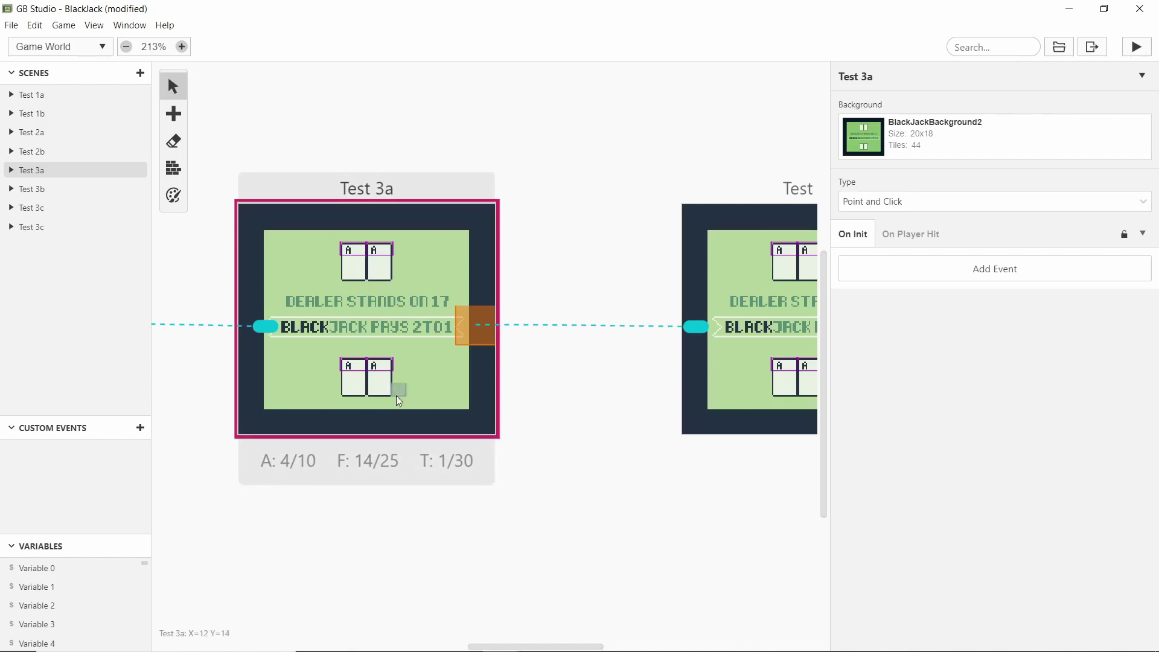
pyautogui.hscroll(3, 320, 344)
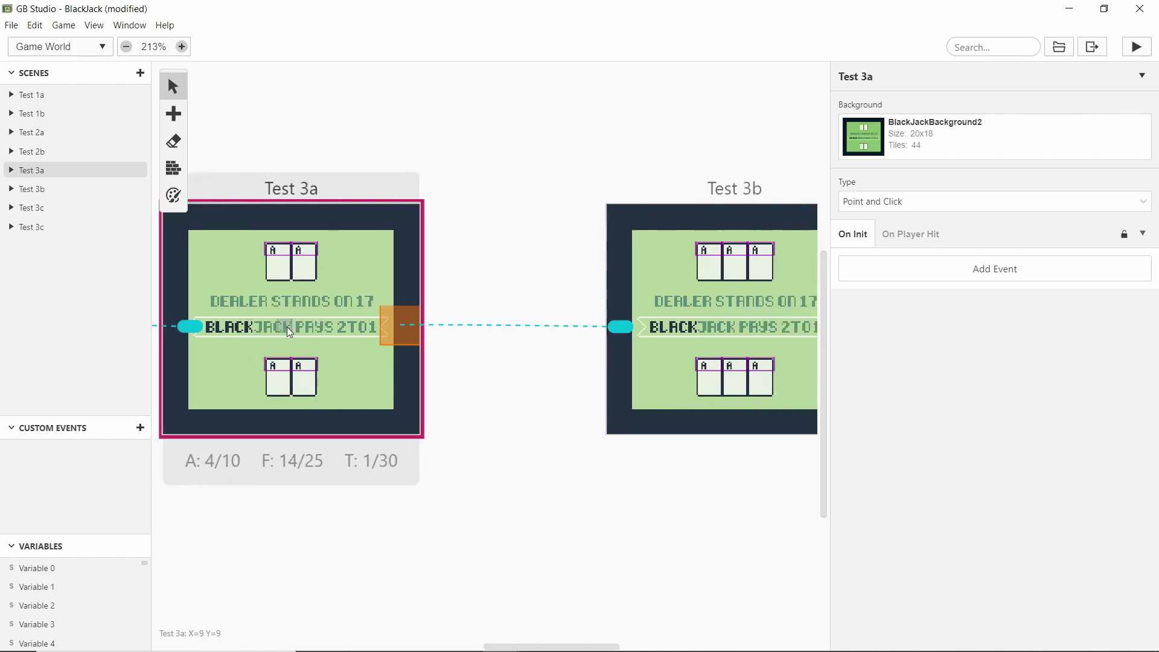
pyautogui.hscroll(6, 281, 370)
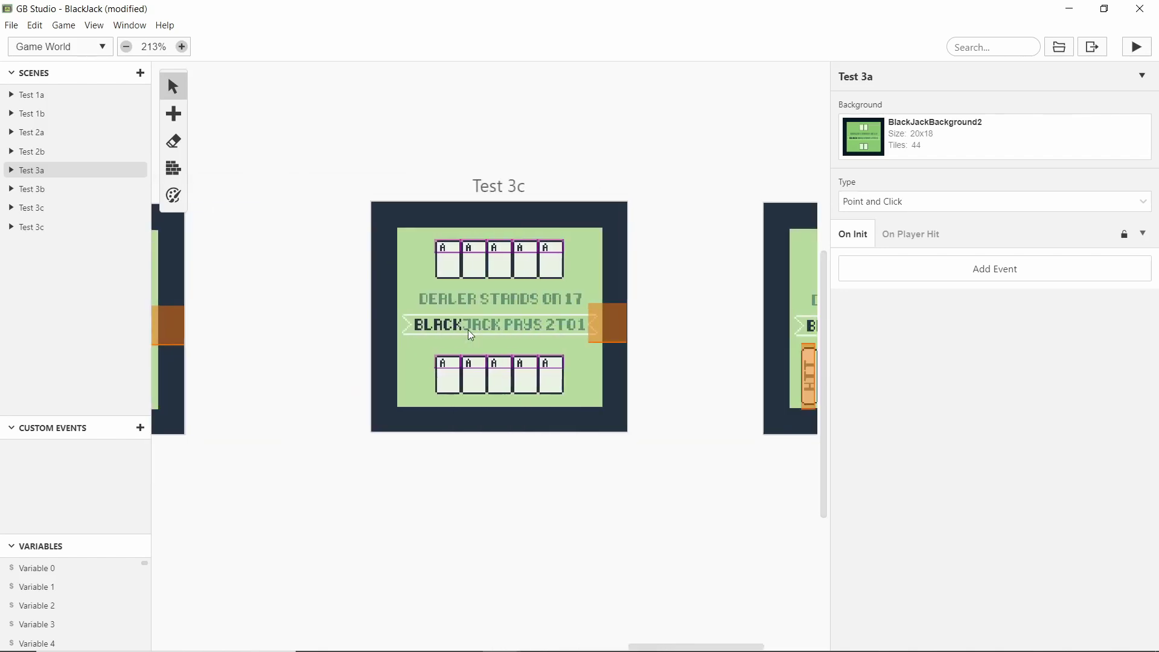
pyautogui.hscroll(2, 471, 335)
pyautogui.click(670, 468)
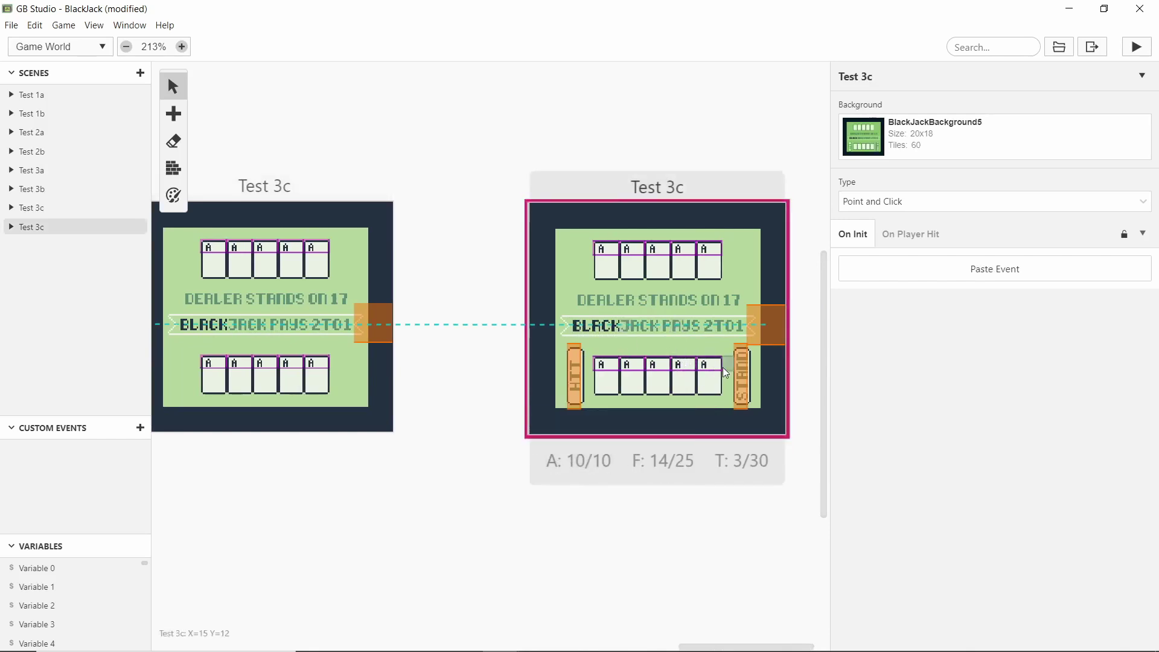
# Inspect the HIT trigger, then the STAND trigger at X 16, Y 11, sized 1×5 tiles
pyautogui.keyDown('ctrl'); pyautogui.scroll(2, 708, 364); pyautogui.keyUp('ctrl')
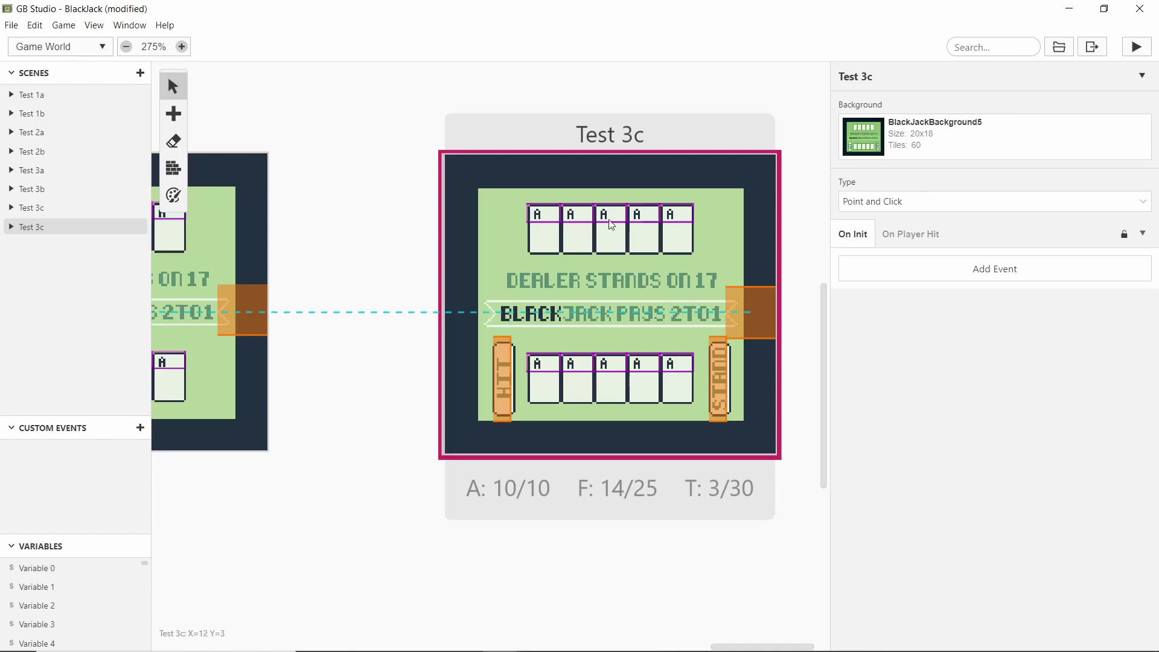
pyautogui.hscroll(-5, 465, 284)
pyautogui.scroll(-1, 465, 284)
pyautogui.hscroll(5, 584, 164)
pyautogui.scroll(1, 572, 246)
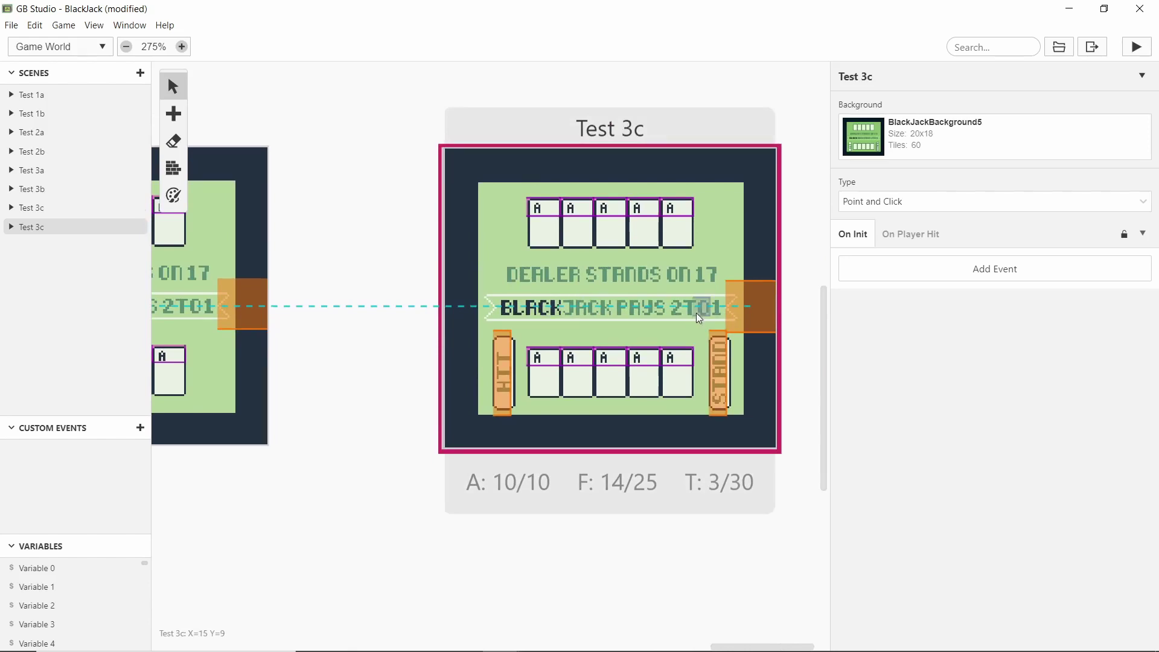
pyautogui.click(504, 370)
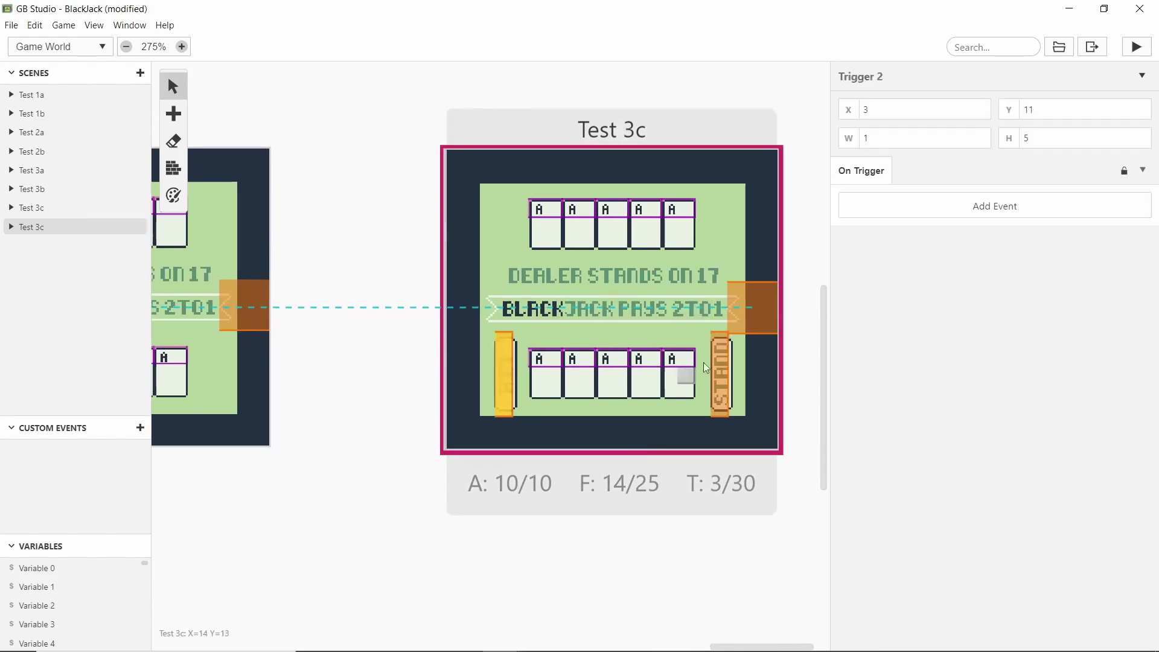
pyautogui.click(730, 358)
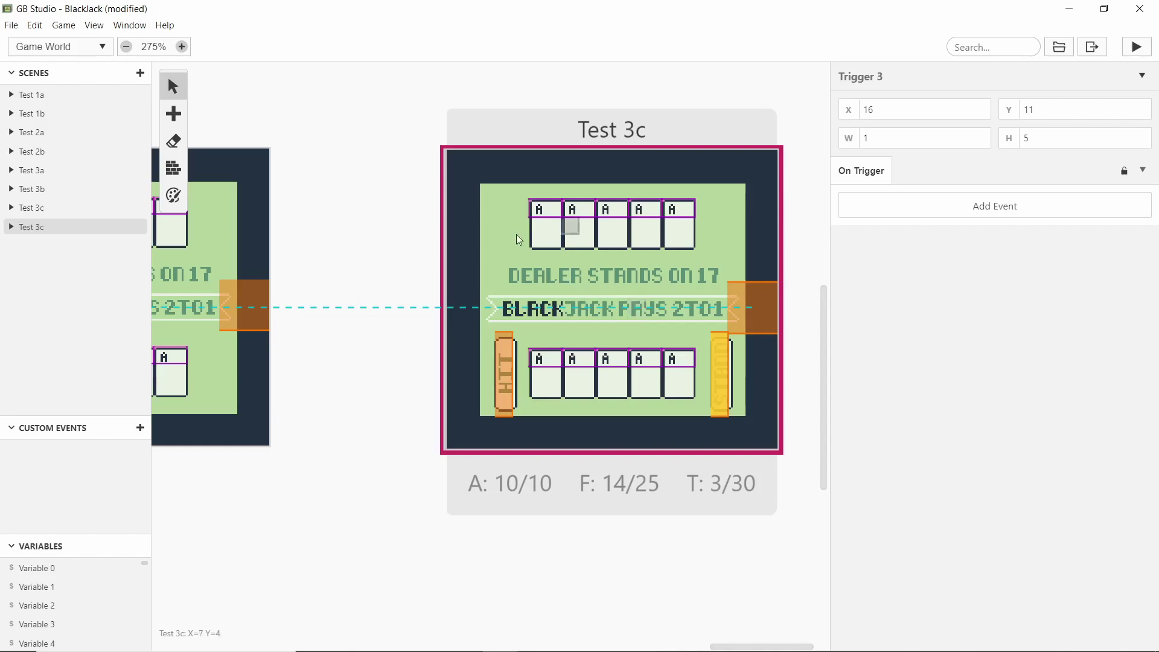
pyautogui.scroll(3, 425, 221)
pyautogui.scroll(-2, 523, 139)
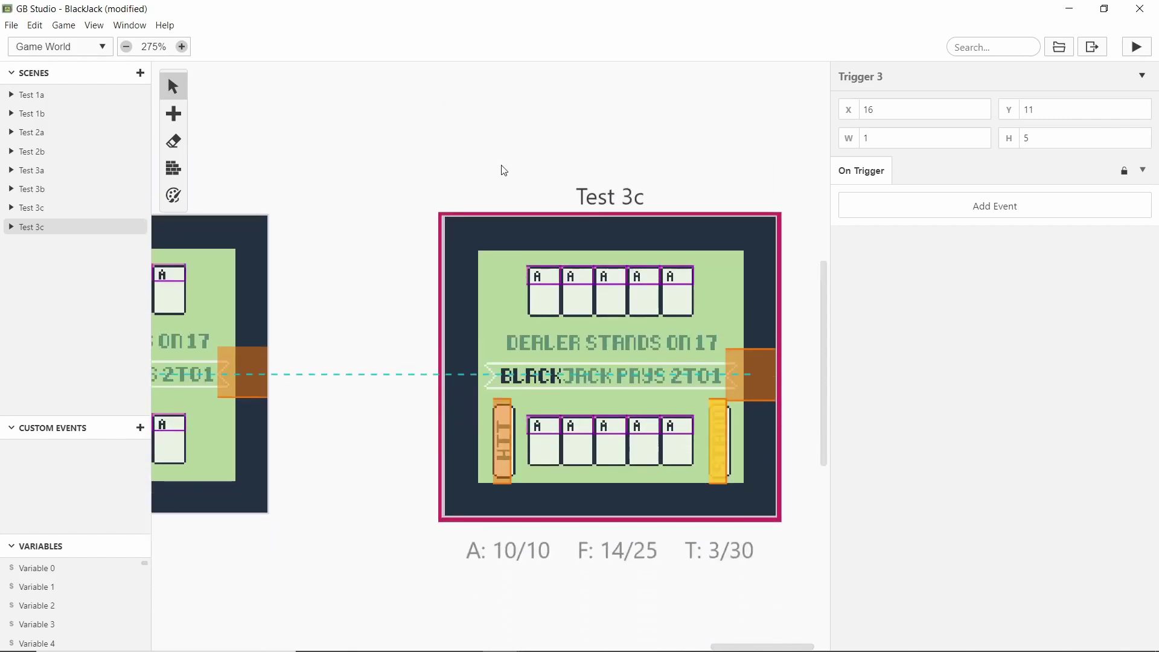
pyautogui.scroll(1, 504, 170)
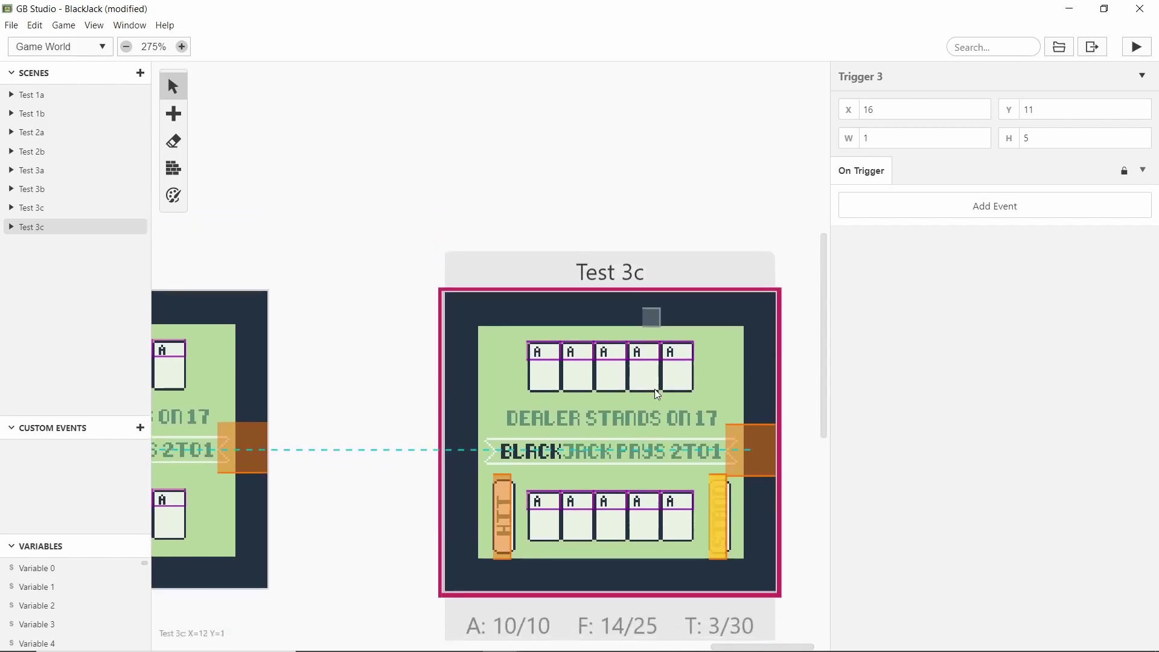
pyautogui.scroll(-1, 528, 155)
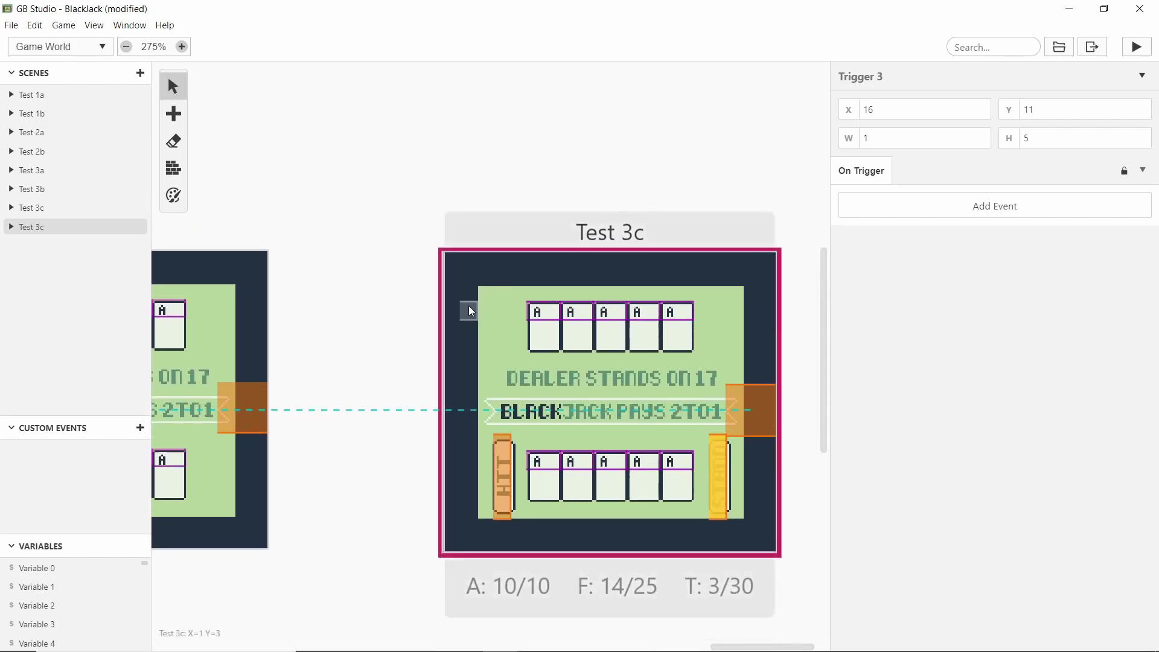
pyautogui.click(384, 341)
pyautogui.keyDown('ctrl'); pyautogui.scroll(-1, 480, 342); pyautogui.keyUp('ctrl')
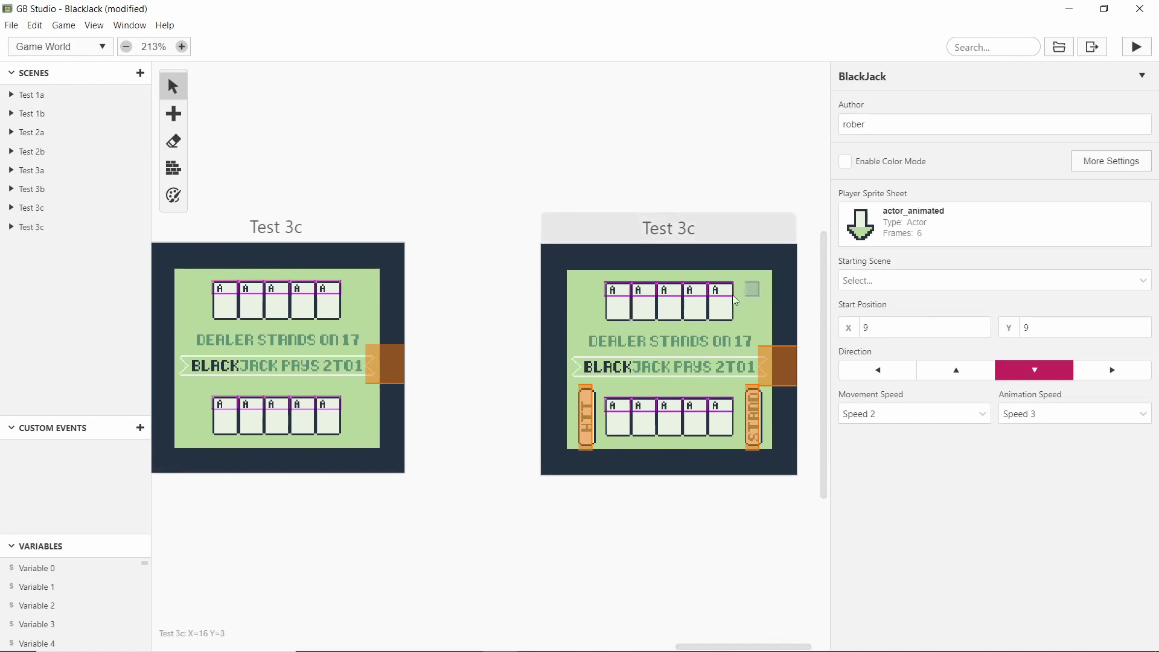
pyautogui.hscroll(-10, 308, 520)
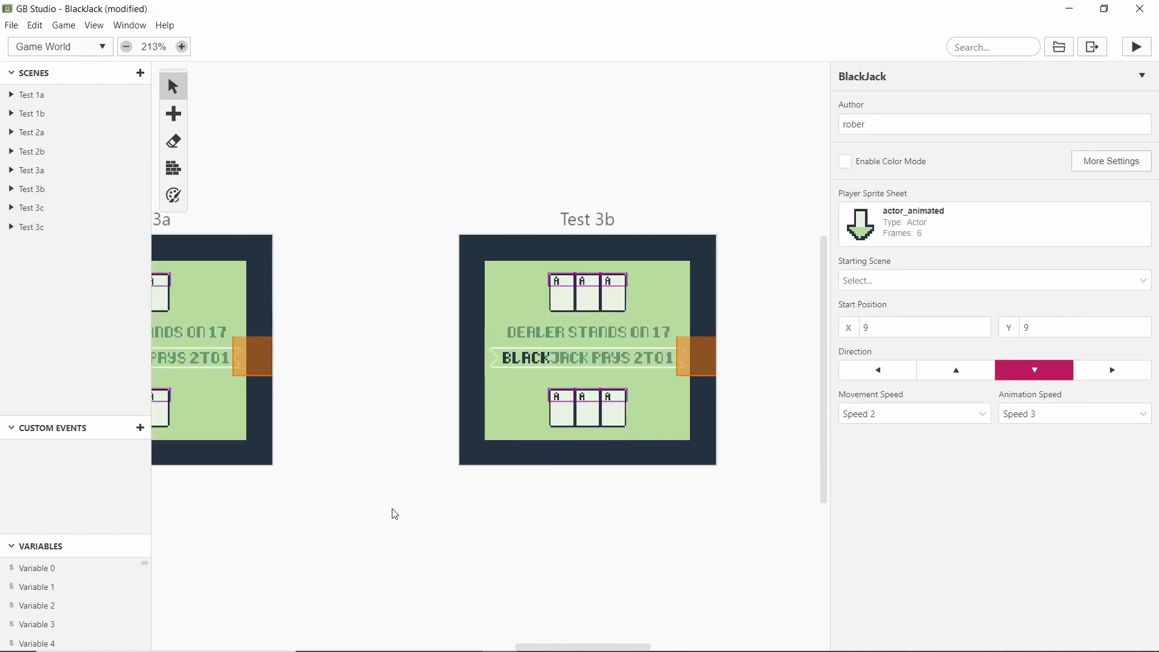
pyautogui.hscroll(-5, 467, 540)
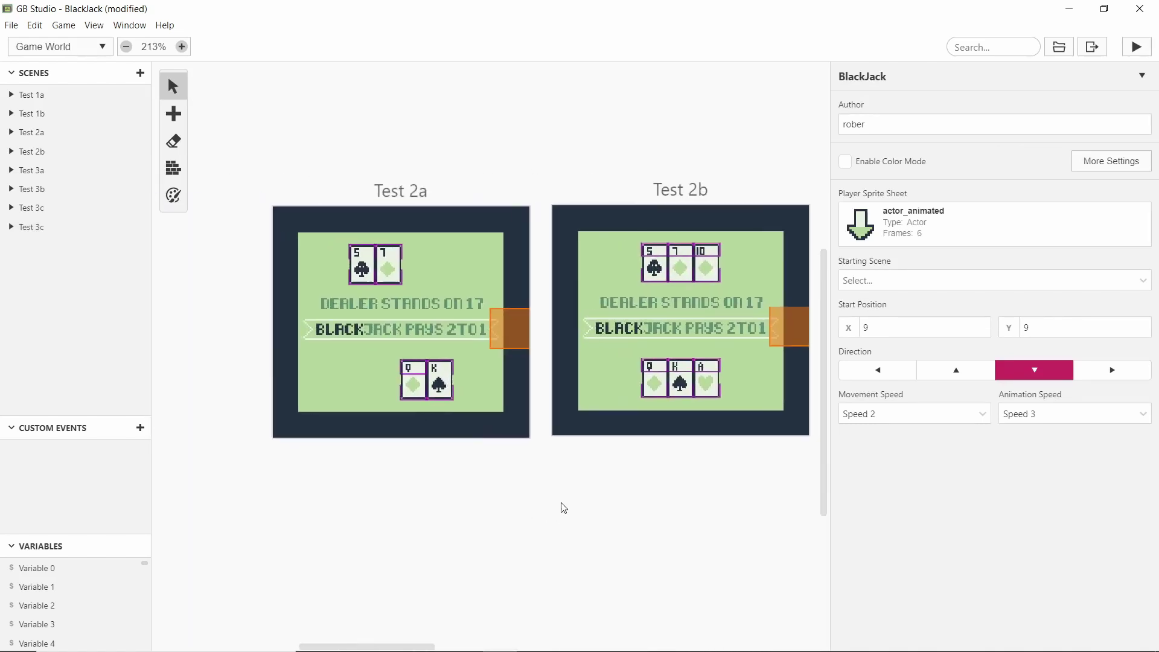
pyautogui.hscroll(-2, 618, 479)
pyautogui.hscroll(8, 544, 491)
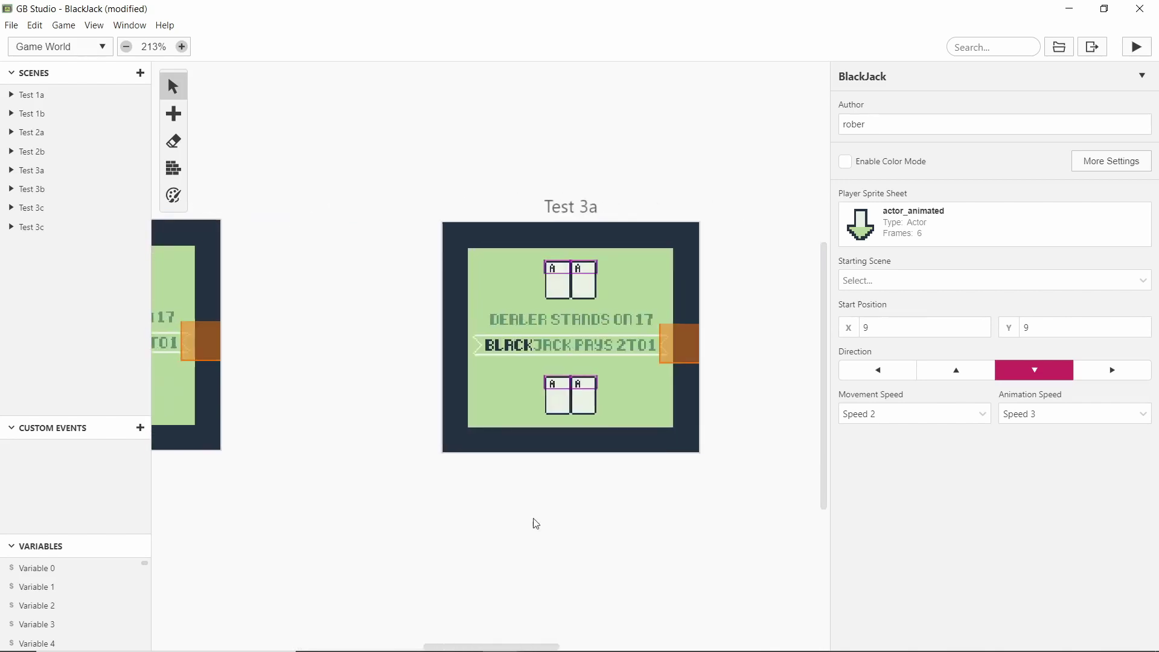
pyautogui.hscroll(15, 537, 523)
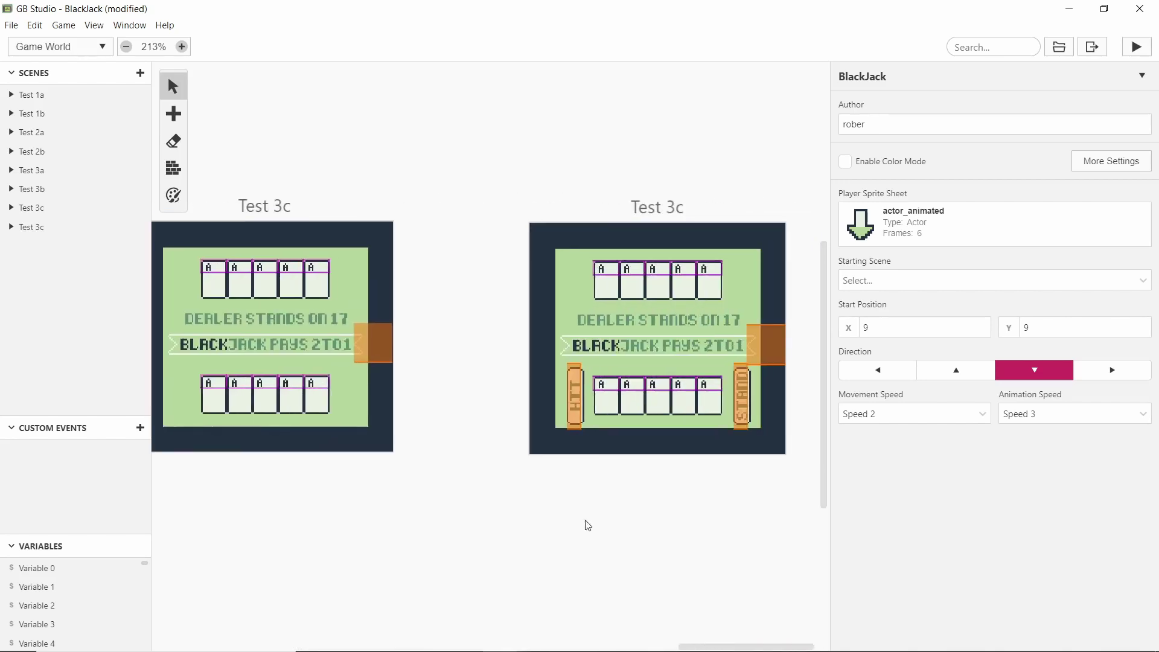
pyautogui.scroll(1, 510, 522)
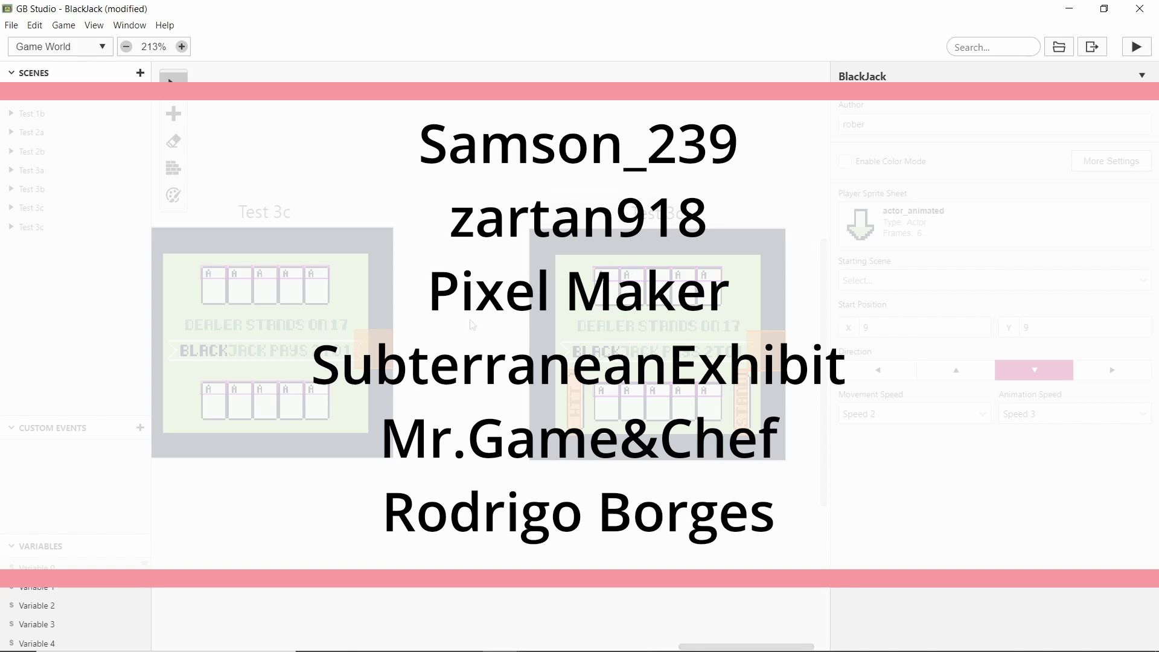
pyautogui.scroll(1, 395, 329)
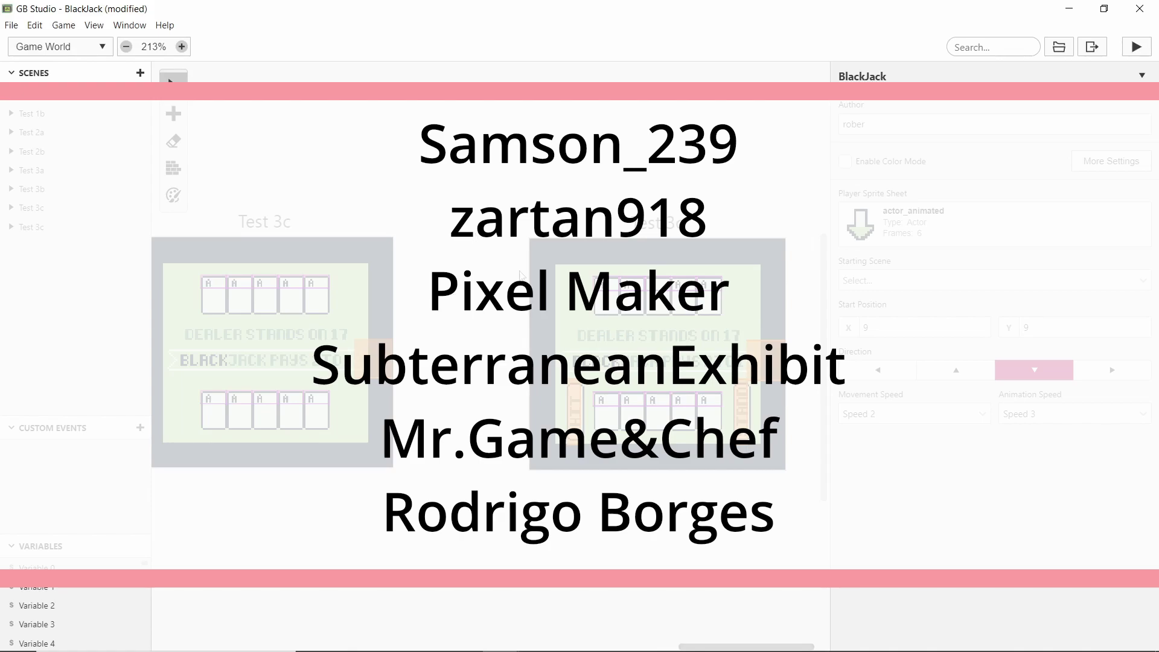